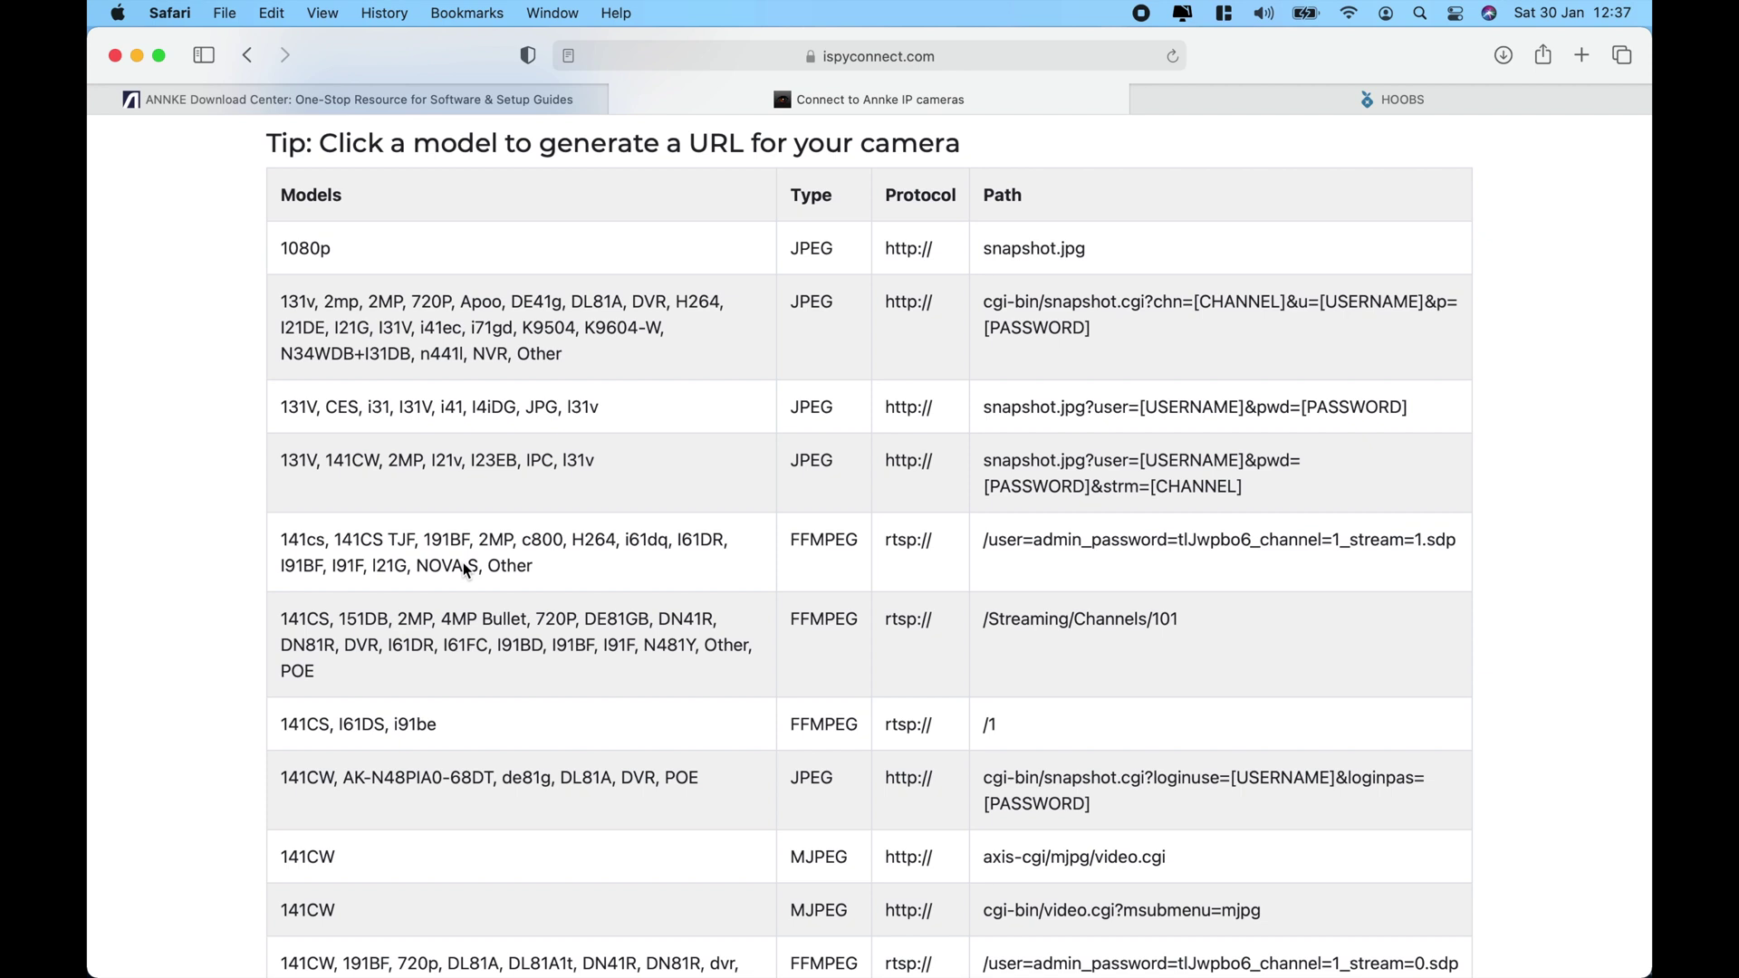
Scroll the Annke path list down to the onvif paths, then bring HOOBS.json forward in Atom.
{"action": "scroll", "coordinate": [463, 564], "scroll_direction": "down", "scroll_amount": 3}
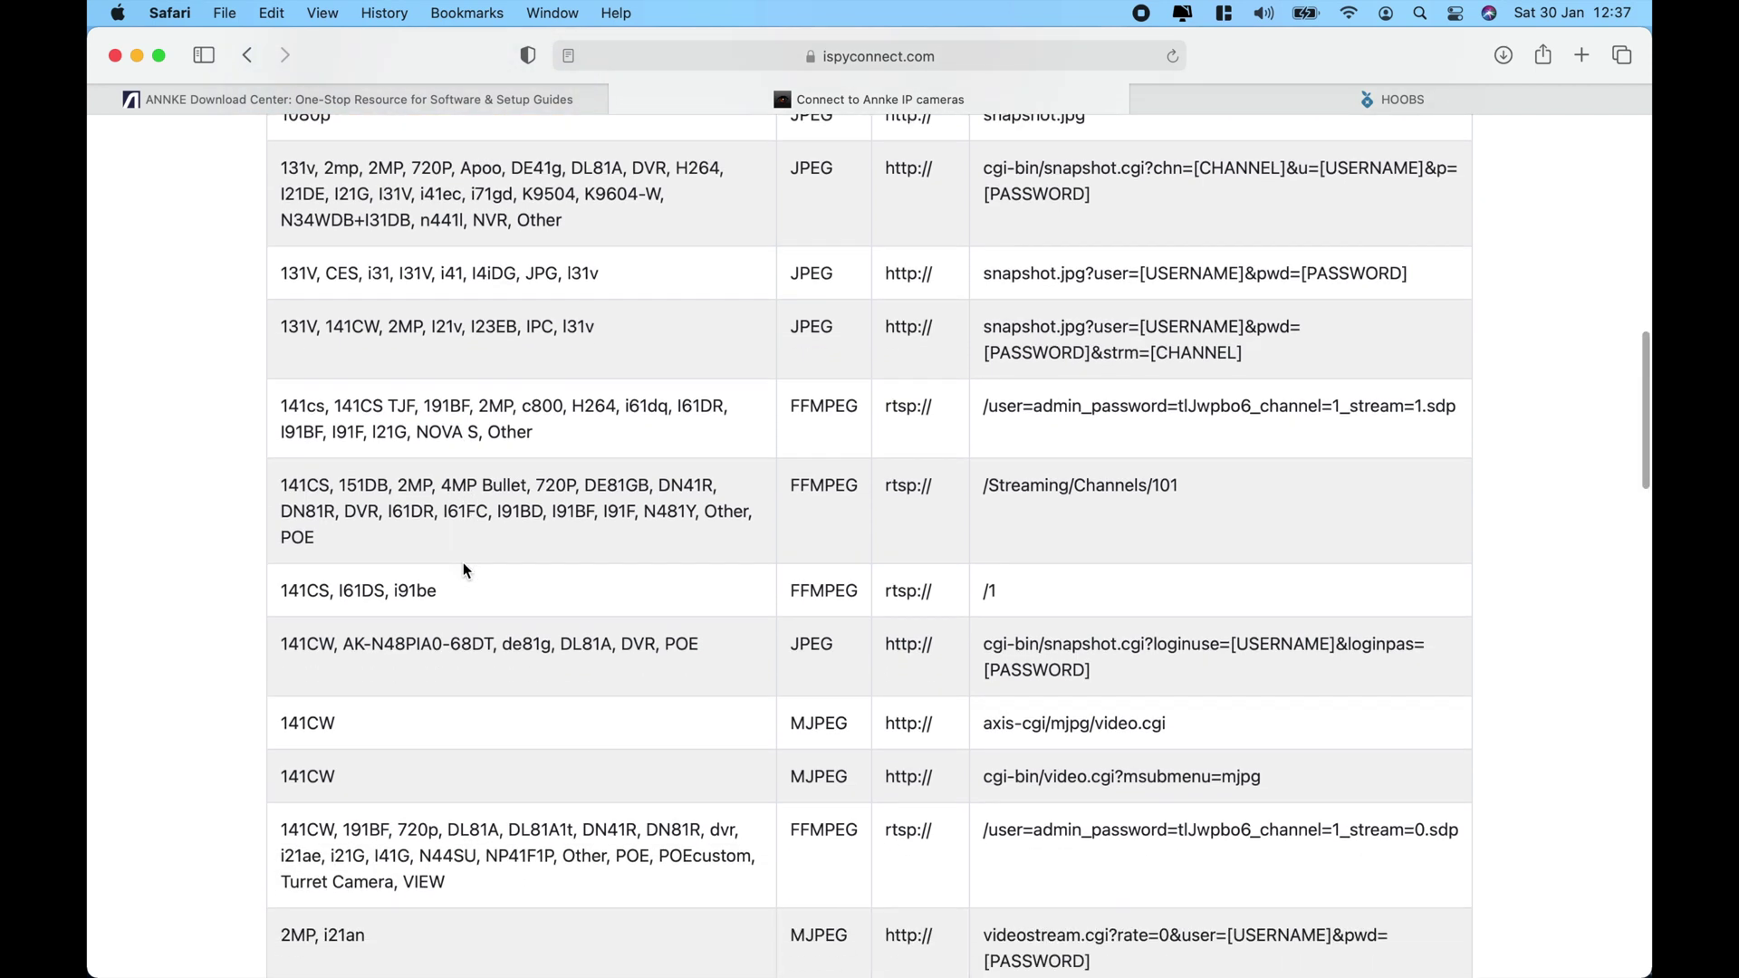
{"action": "scroll", "coordinate": [464, 568], "scroll_direction": "down", "scroll_amount": 4}
{"action": "scroll", "coordinate": [580, 579], "scroll_direction": "down", "scroll_amount": 4}
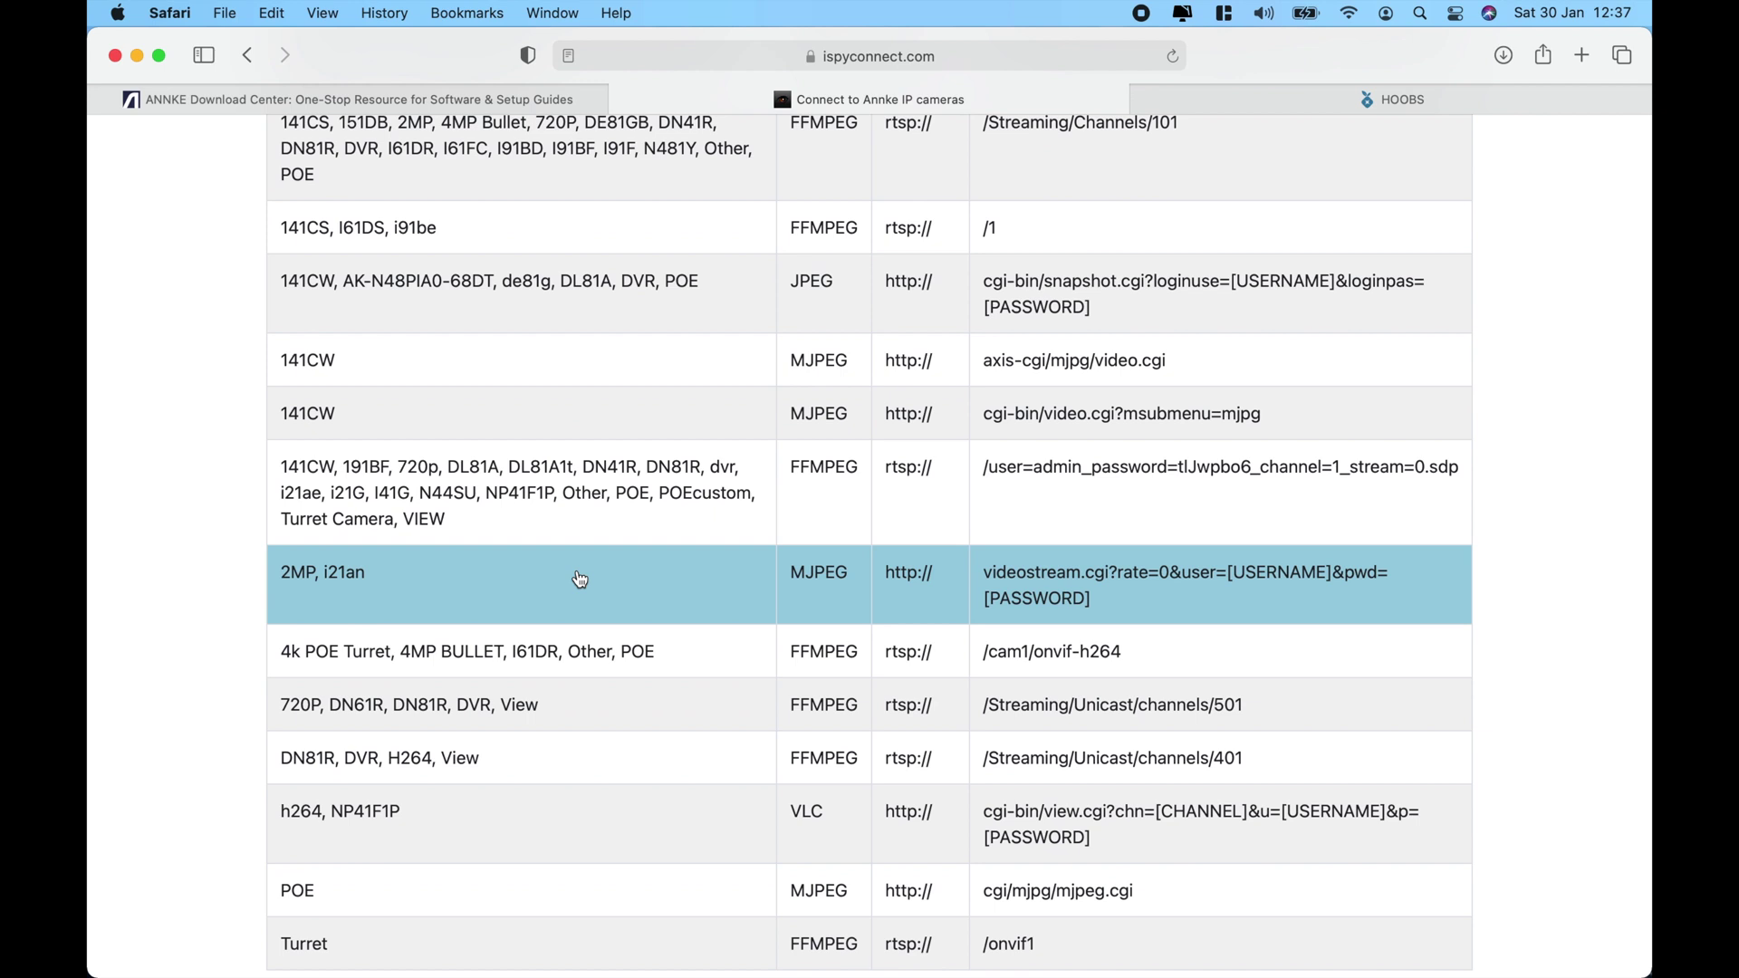
{"action": "left_click", "coordinate": [564, 946]}
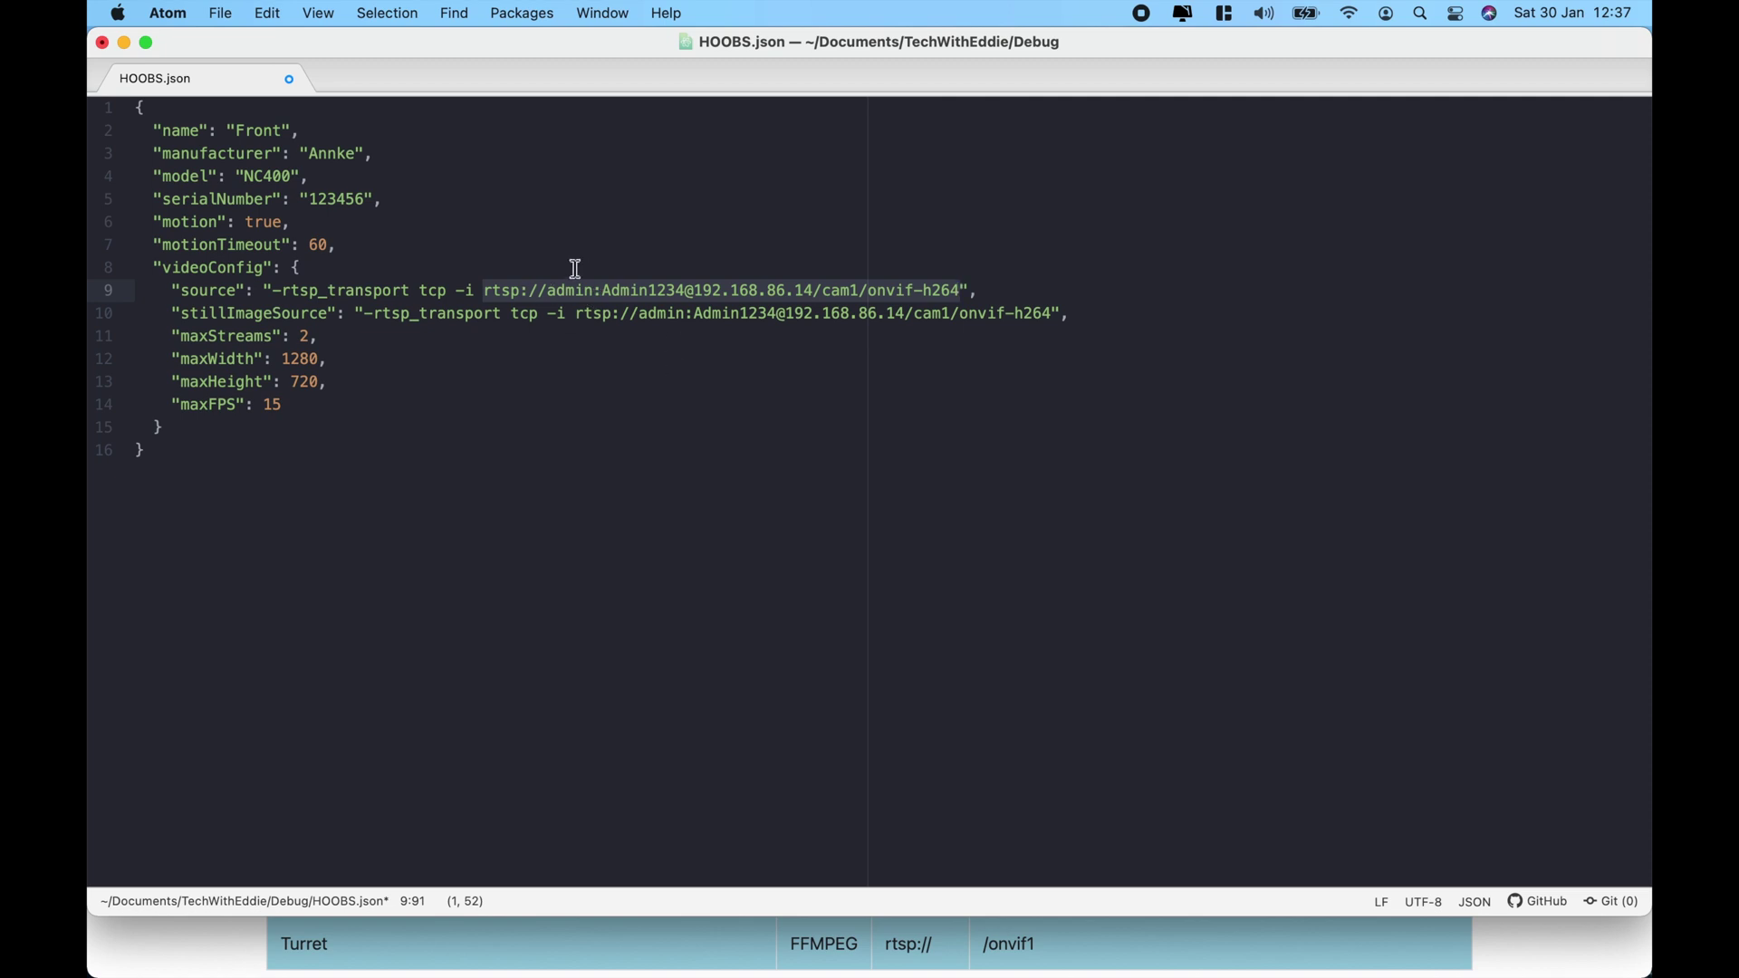
Inspect the rtsp source URL on line 9 of HOOBS.json, then return to the iSpyConnect Annke table.
{"action": "double_click", "coordinate": [514, 287]}
{"action": "left_click", "coordinate": [513, 287]}
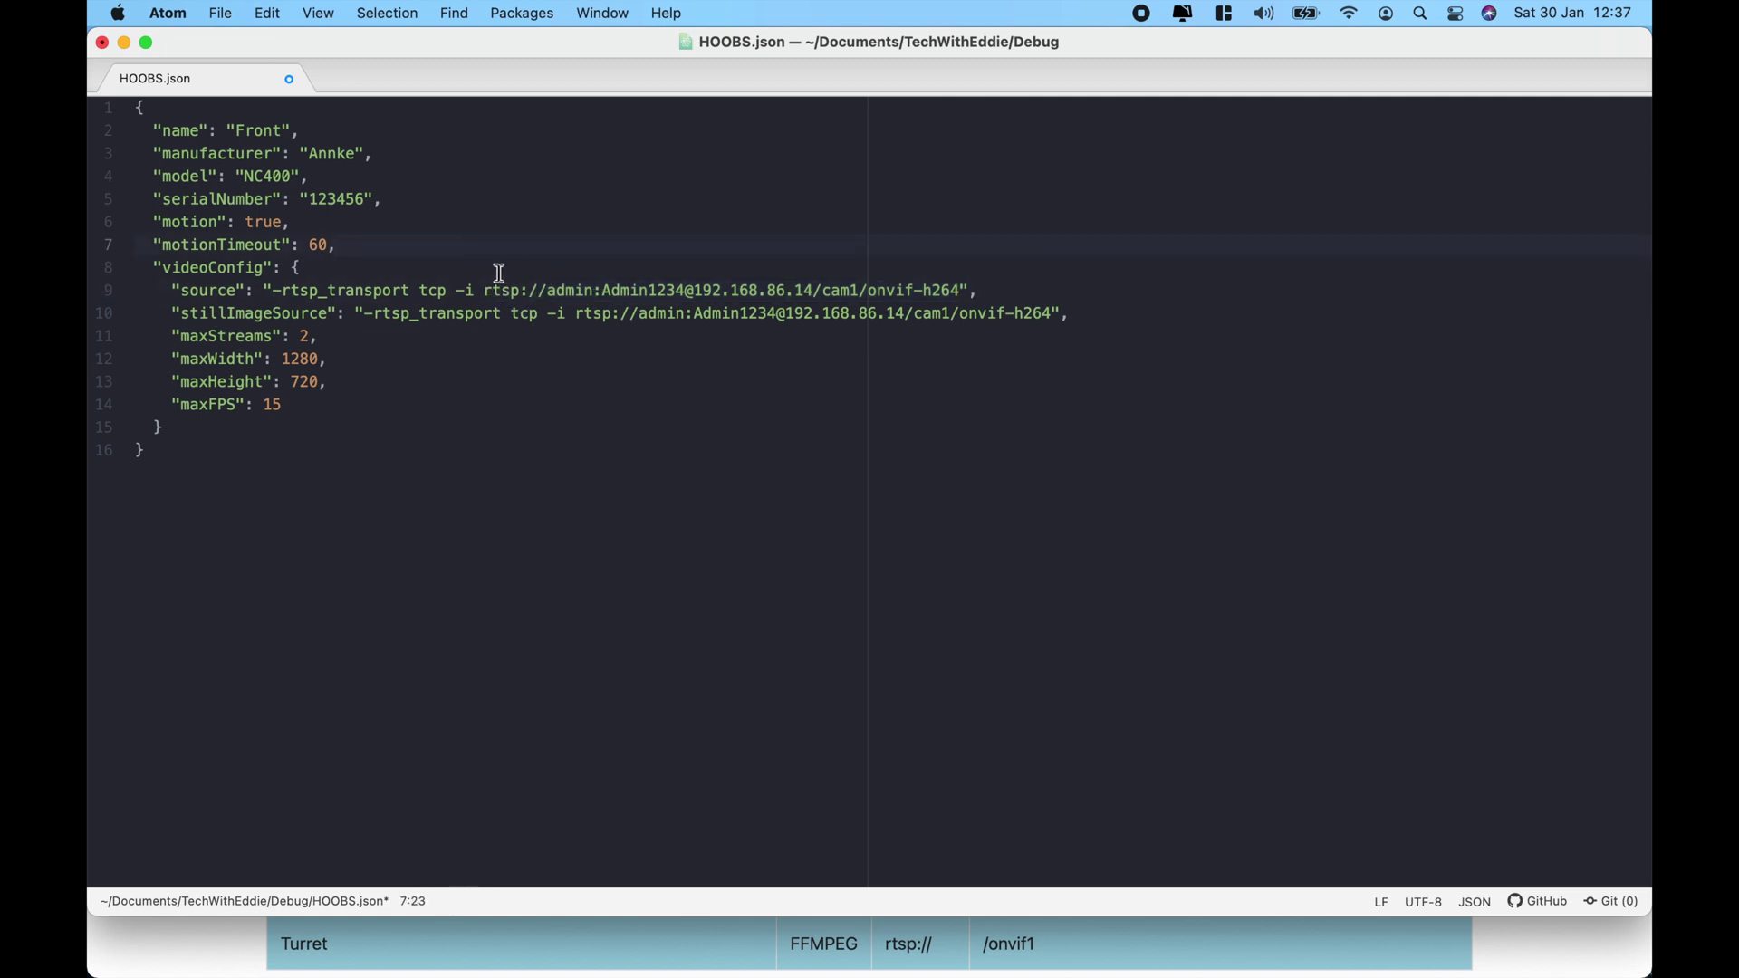
{"action": "left_click_drag", "start_coordinate": [486, 286], "coordinate": [495, 286]}
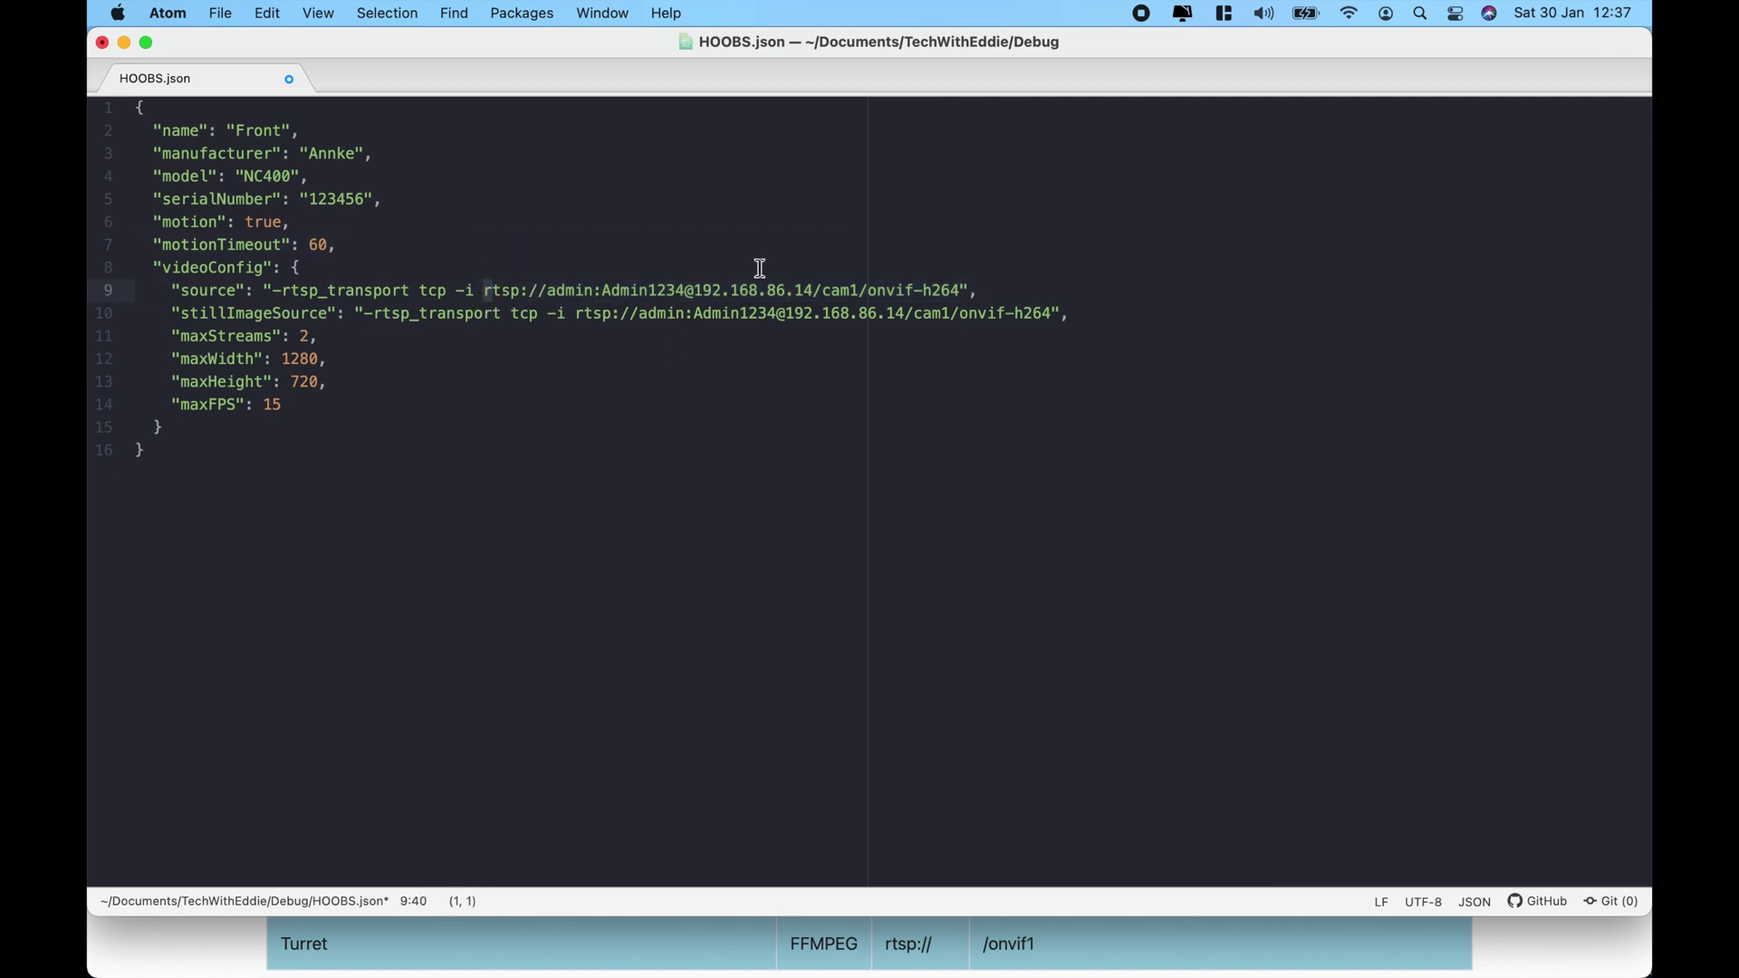
{"action": "left_click", "coordinate": [229, 947]}
{"action": "scroll", "coordinate": [922, 812], "scroll_direction": "down", "scroll_amount": 3}
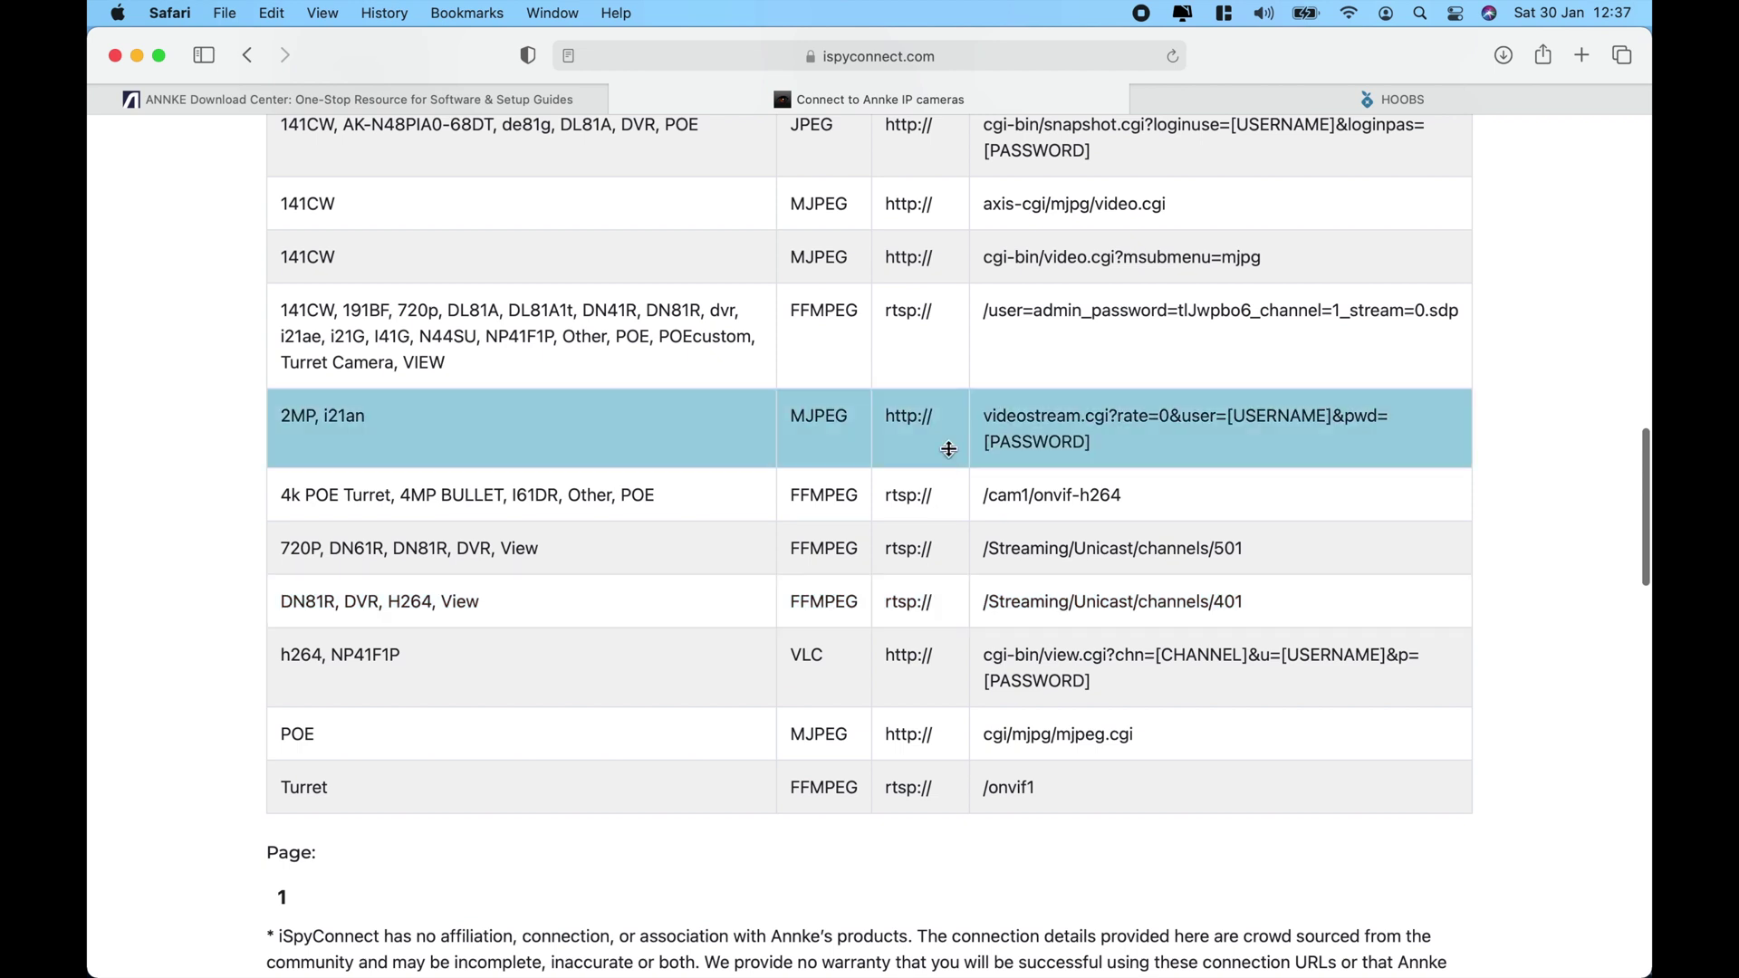
Generate the FFMPEG rtsp URL for 192.168.86.14 with the camera's username and password, then close the generator.
{"action": "left_click", "coordinate": [949, 337]}
{"action": "left_click", "coordinate": [895, 301]}
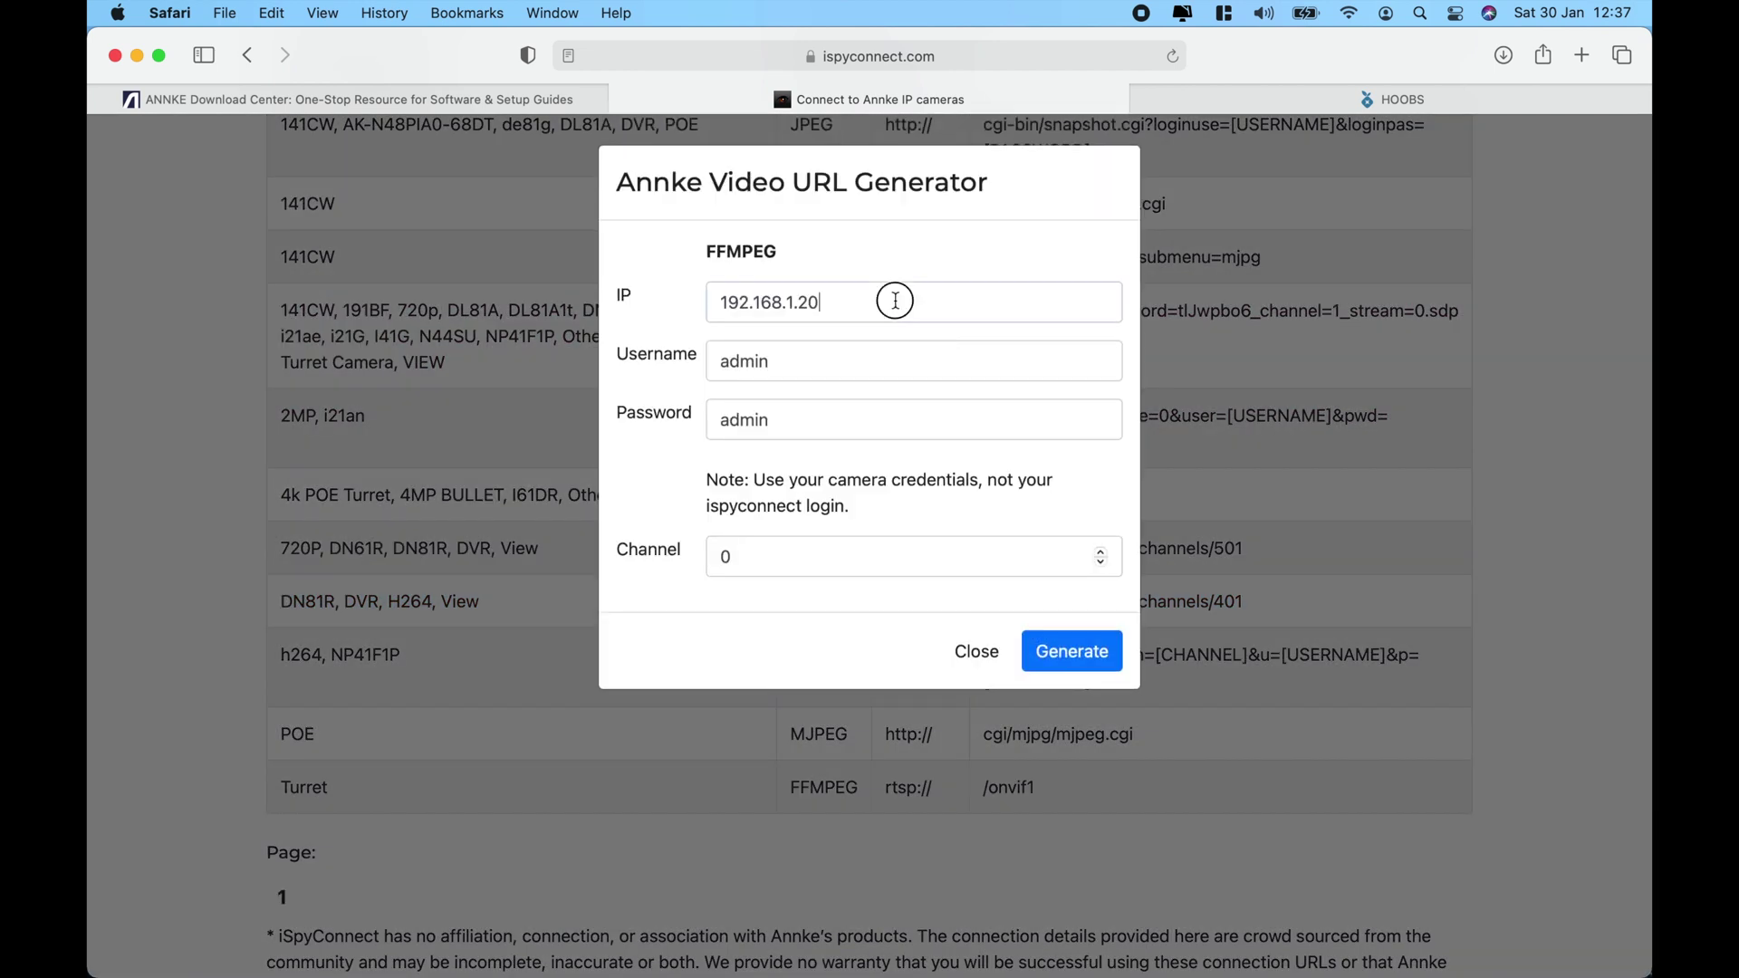
{"action": "key", "text": "BackSpace"}
{"action": "type", "text": "86"}
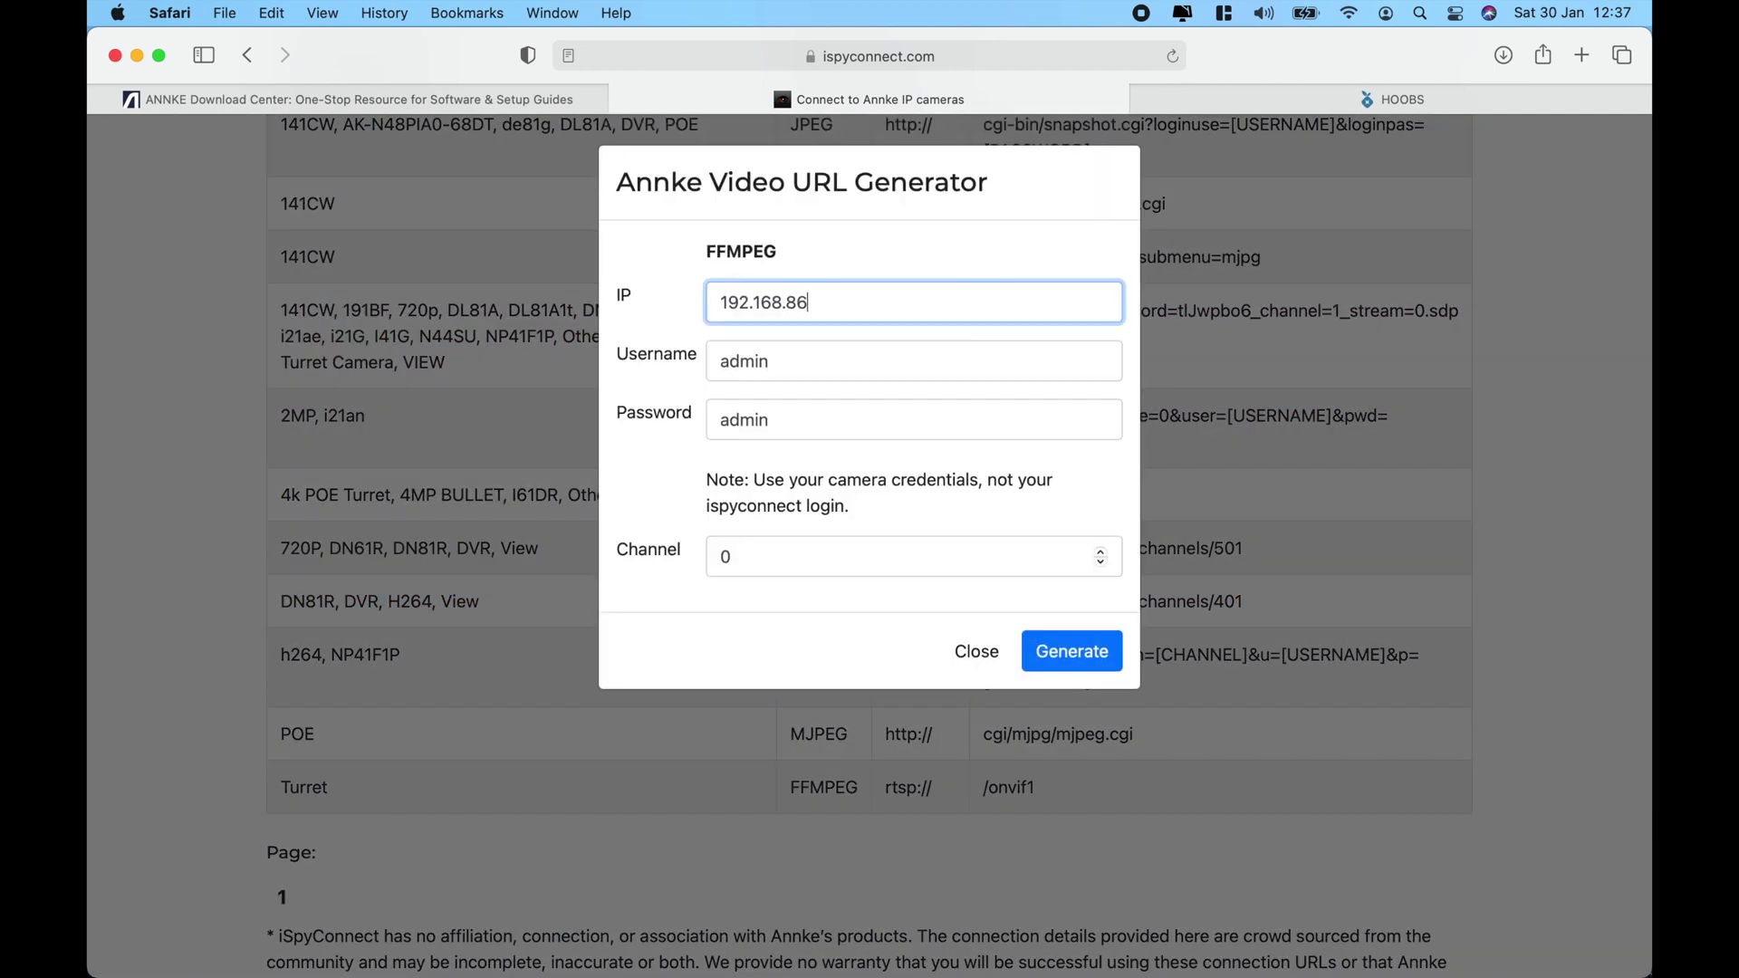
{"action": "type", "text": ".12"}
{"action": "left_click", "coordinate": [846, 359]}
{"action": "left_click", "coordinate": [819, 414]}
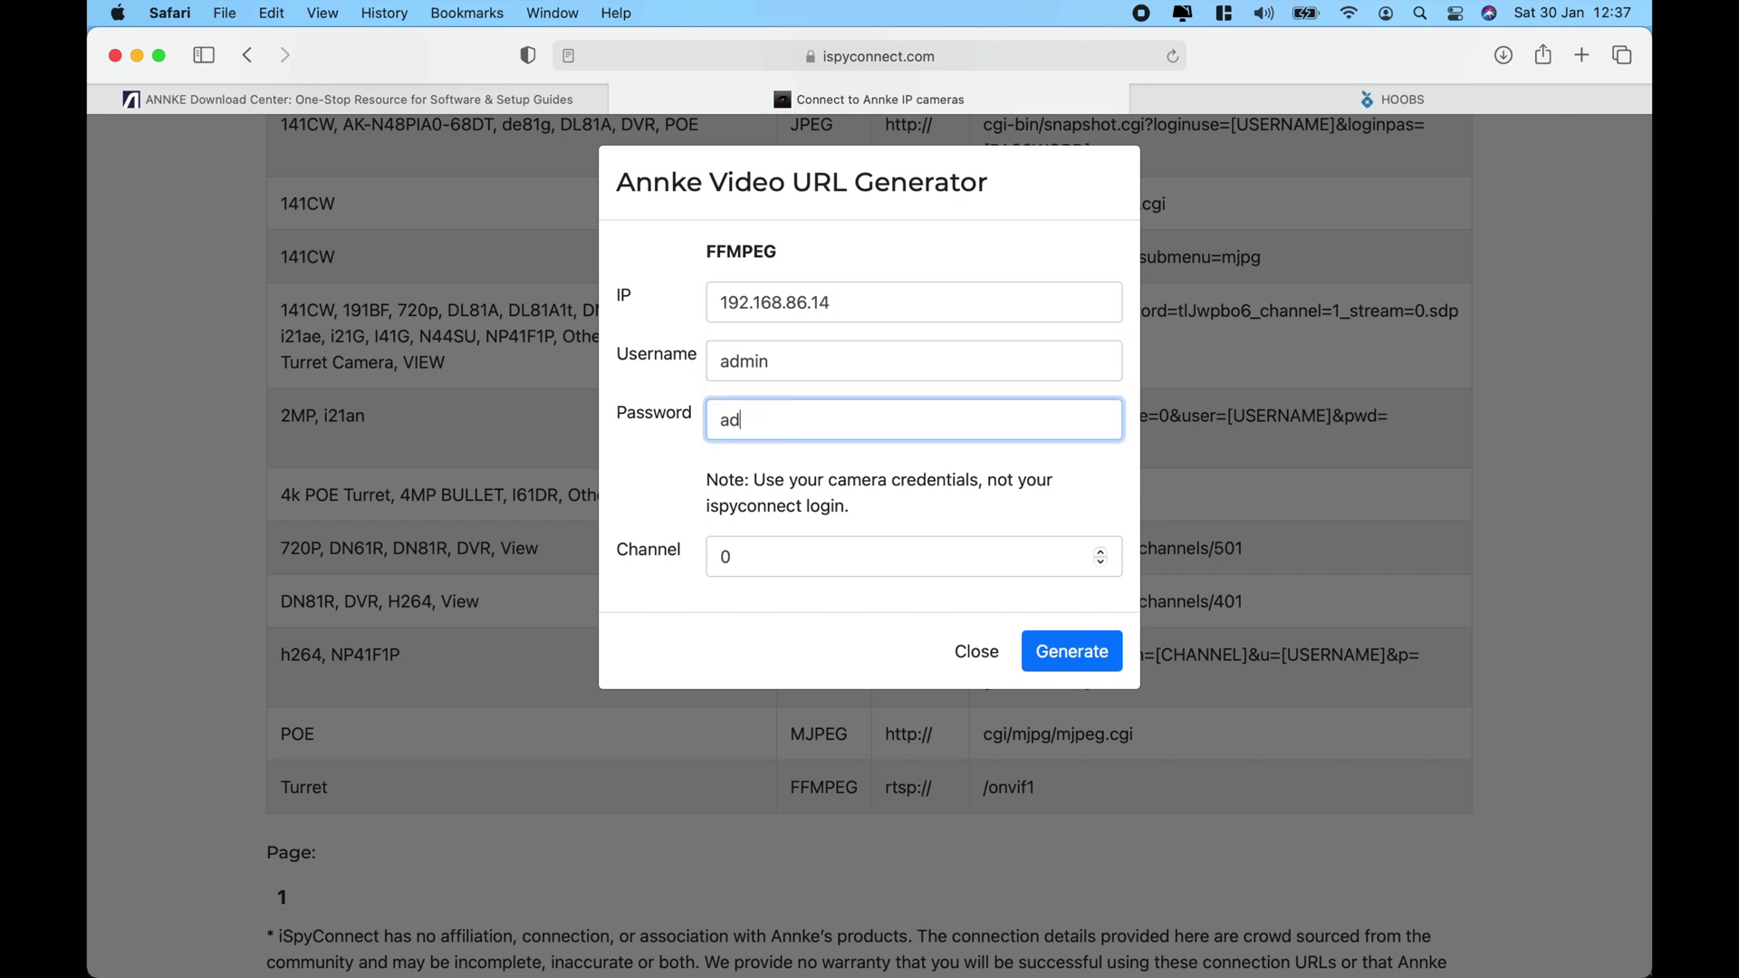
{"action": "left_click", "coordinate": [1083, 650]}
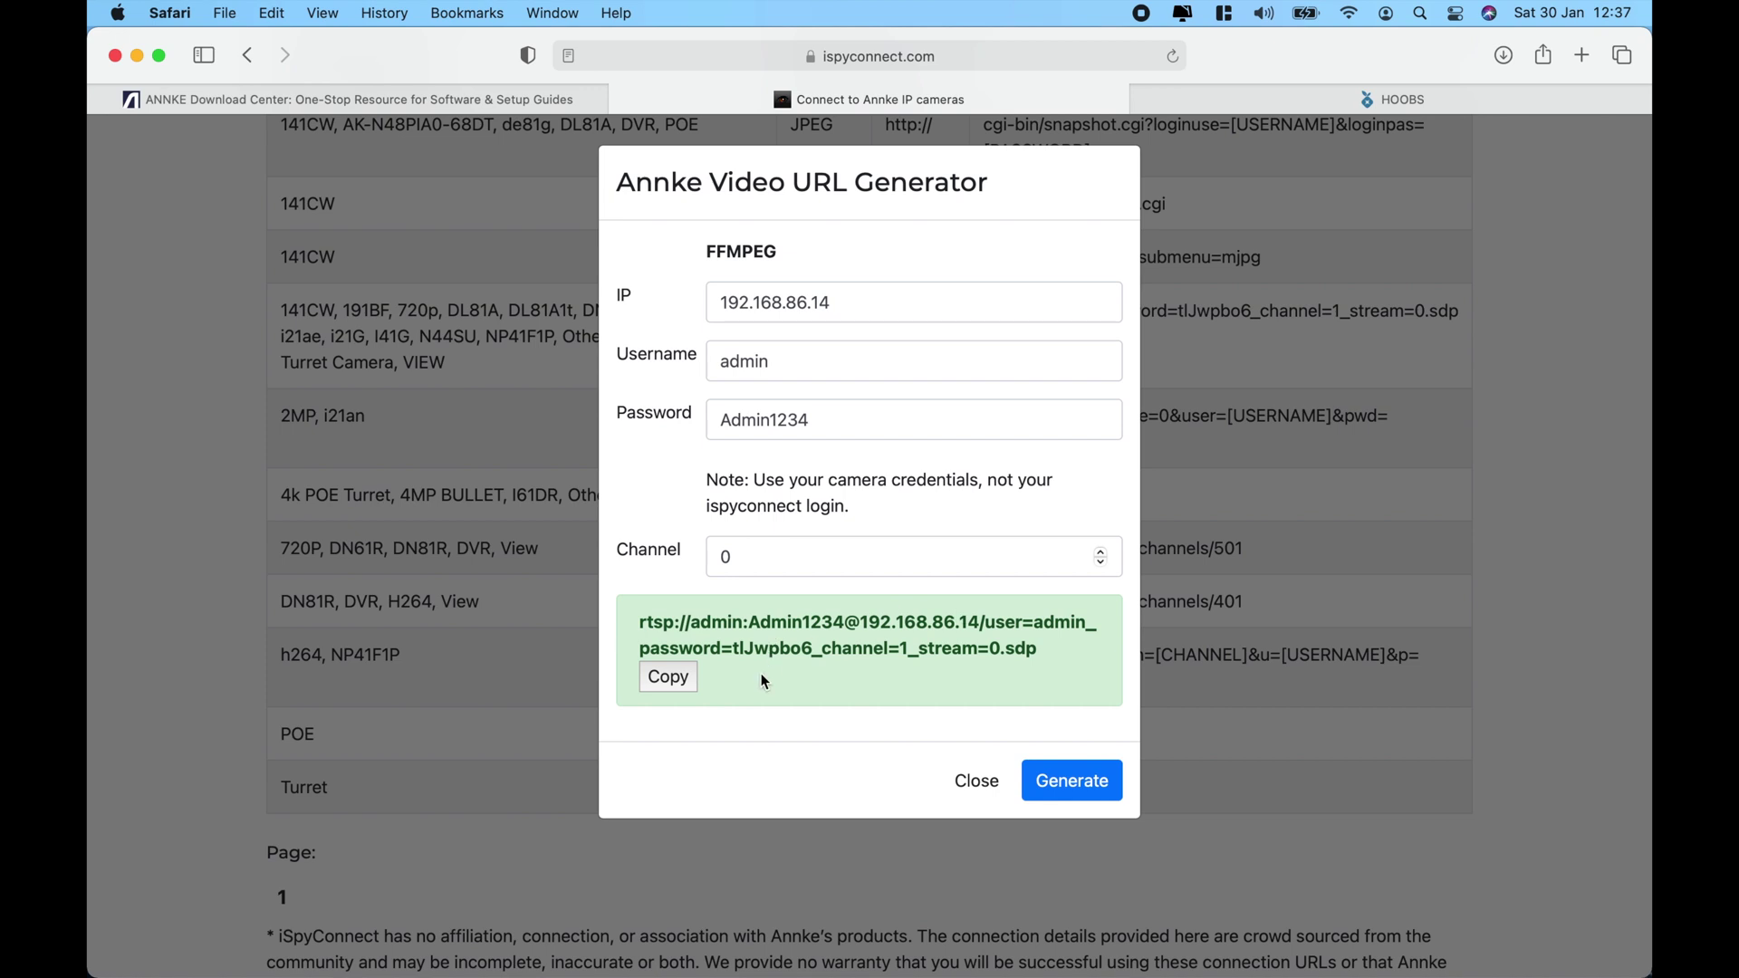
{"action": "left_click", "coordinate": [962, 781]}
Copy the rtsp source URL from line 9 of HOOBS.json and launch VLC.
{"action": "mouse_move", "coordinate": [1270, 944]}
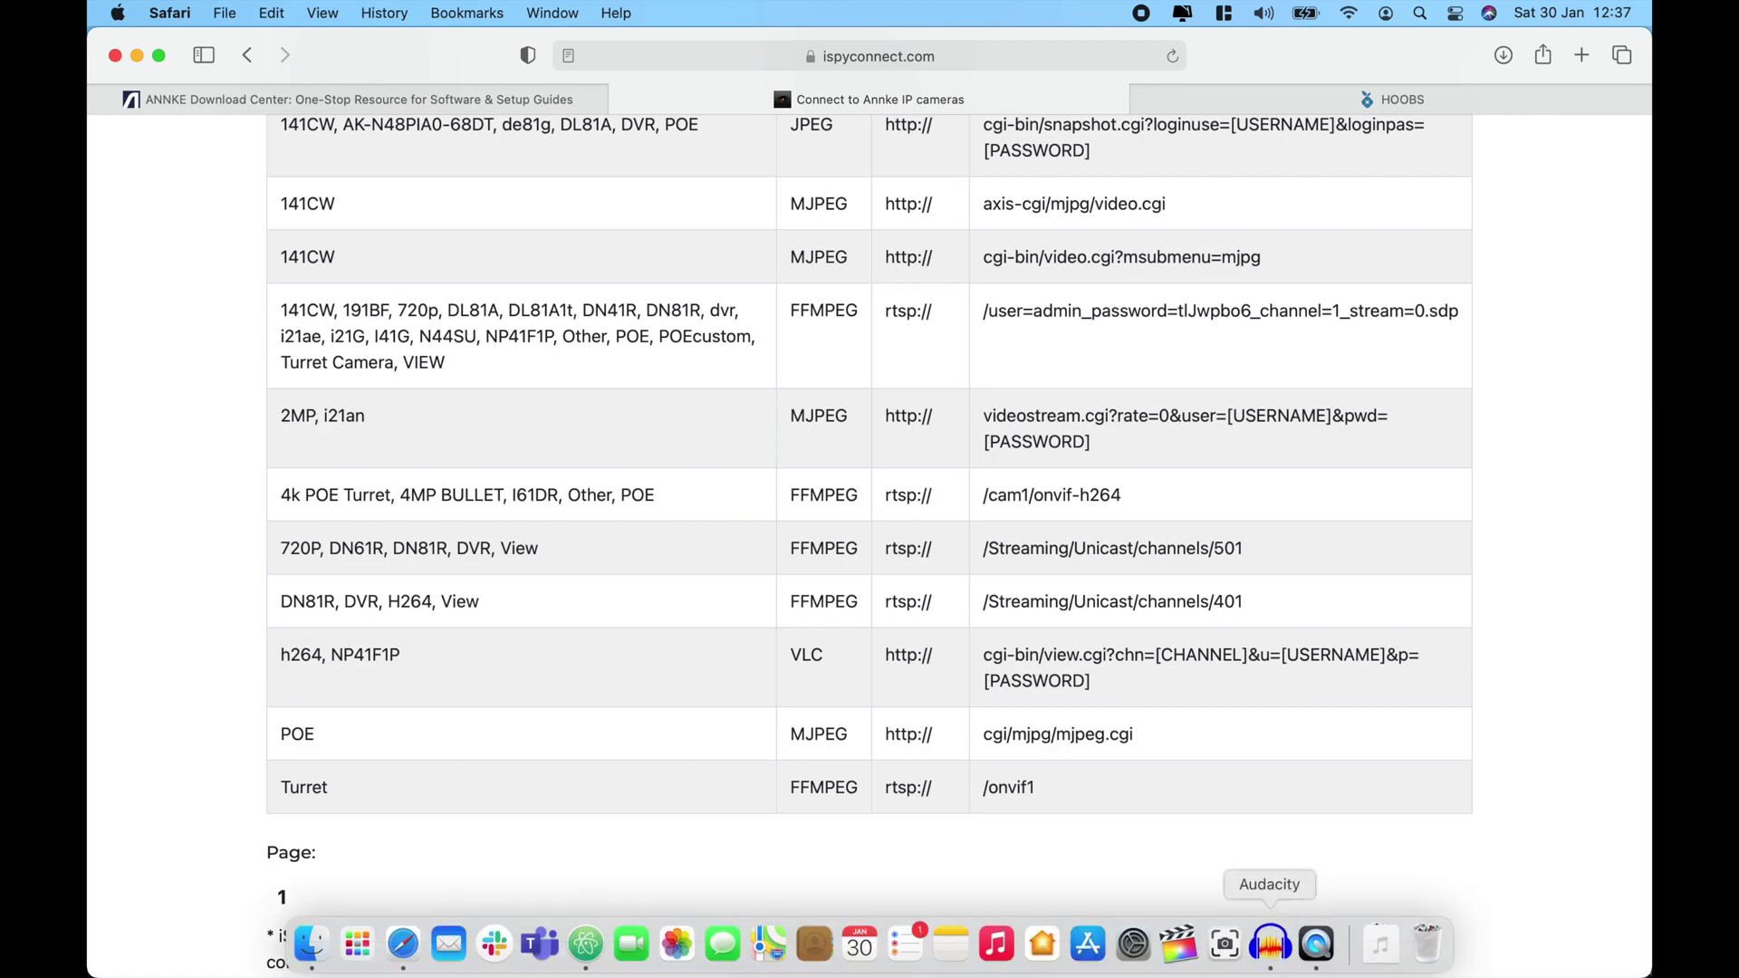
{"action": "left_click", "coordinate": [586, 943]}
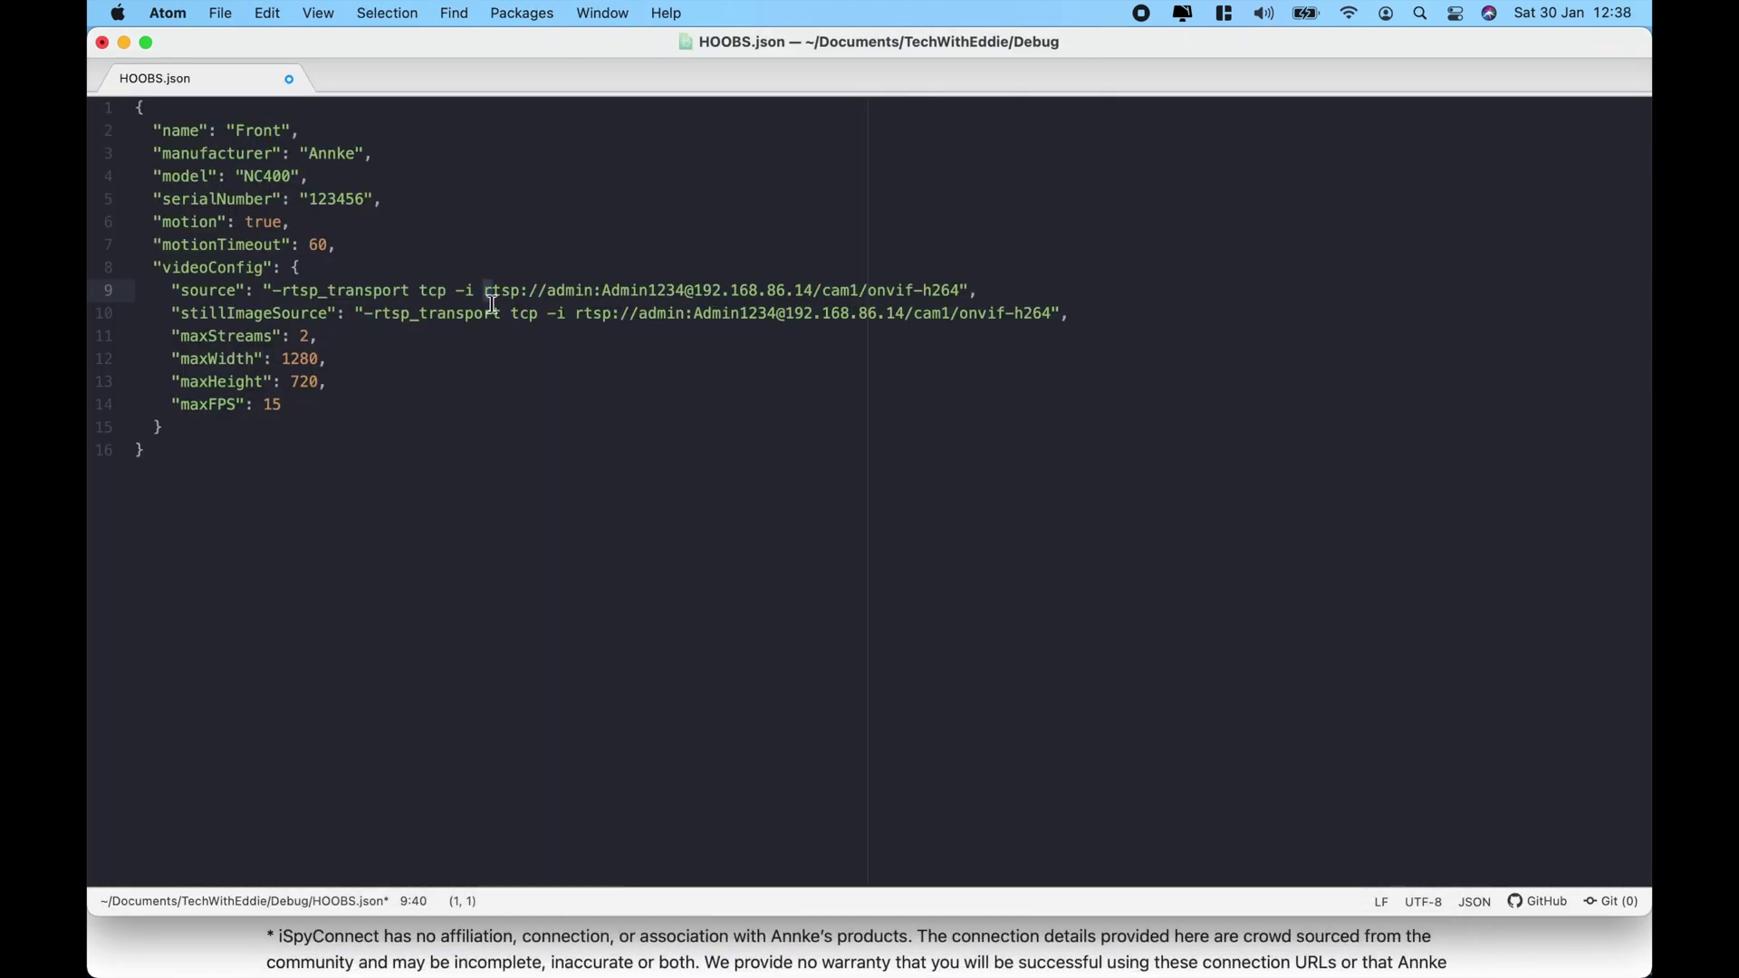
{"action": "left_click_drag", "start_coordinate": [487, 292], "coordinate": [962, 290]}
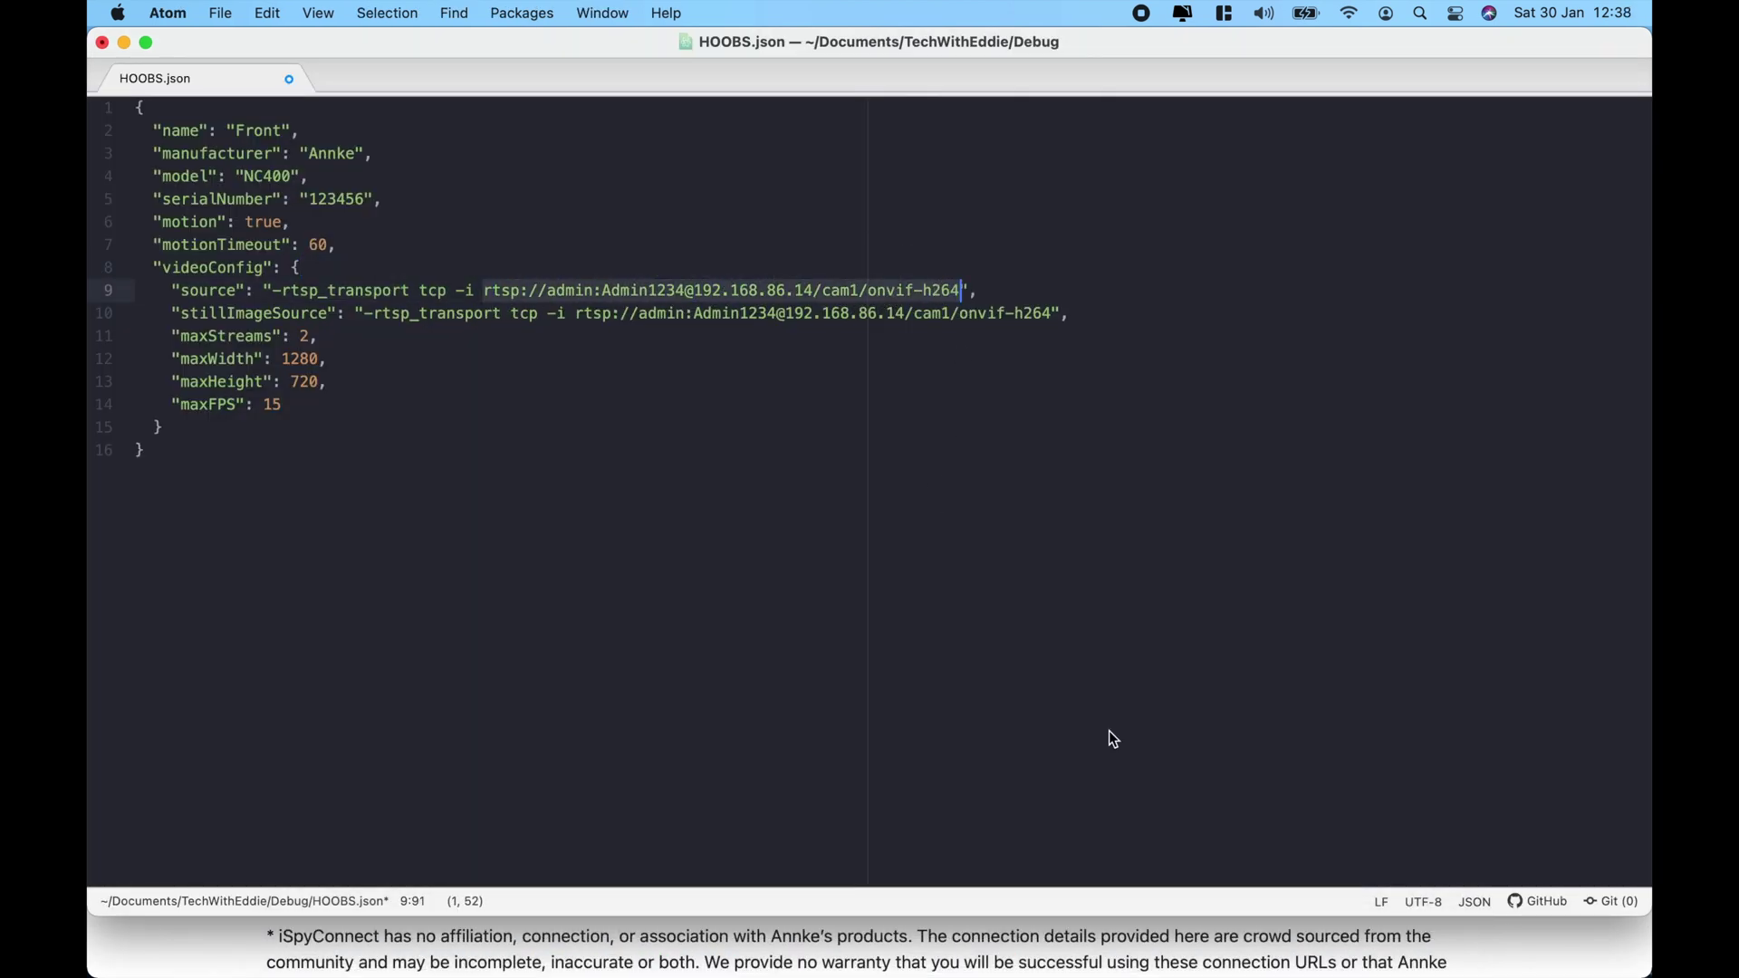
{"action": "key", "text": "super+space"}
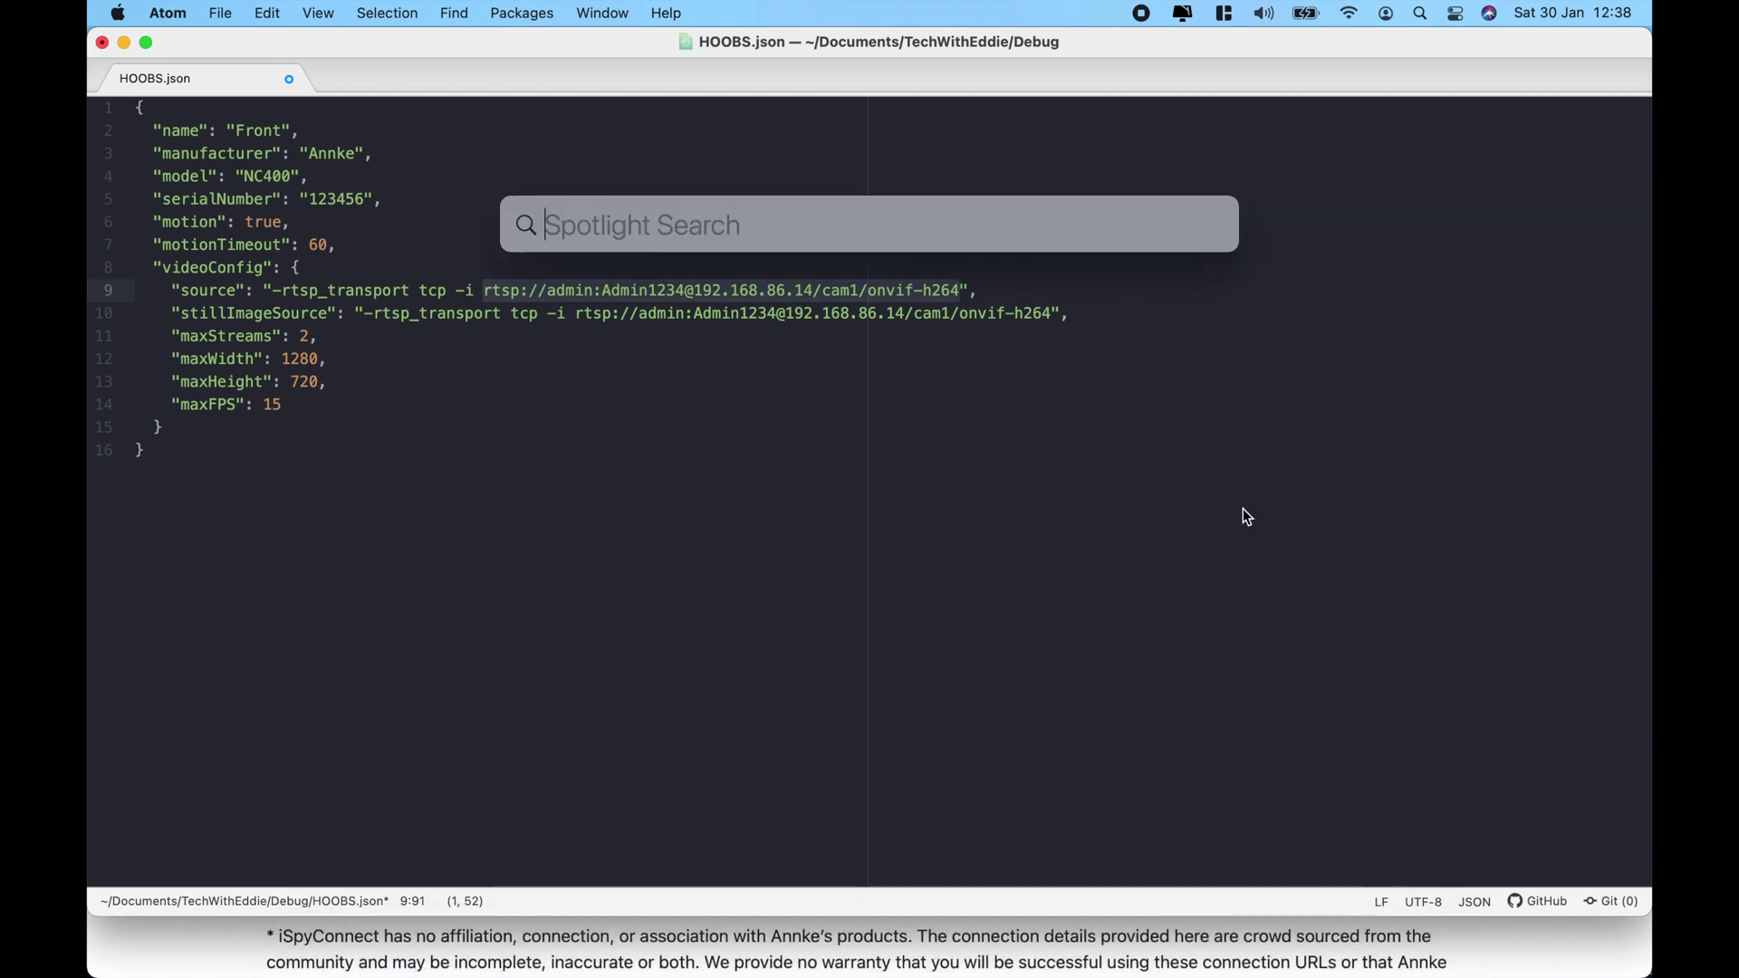
{"action": "type", "text": "vlc"}
{"action": "key", "text": "Return"}
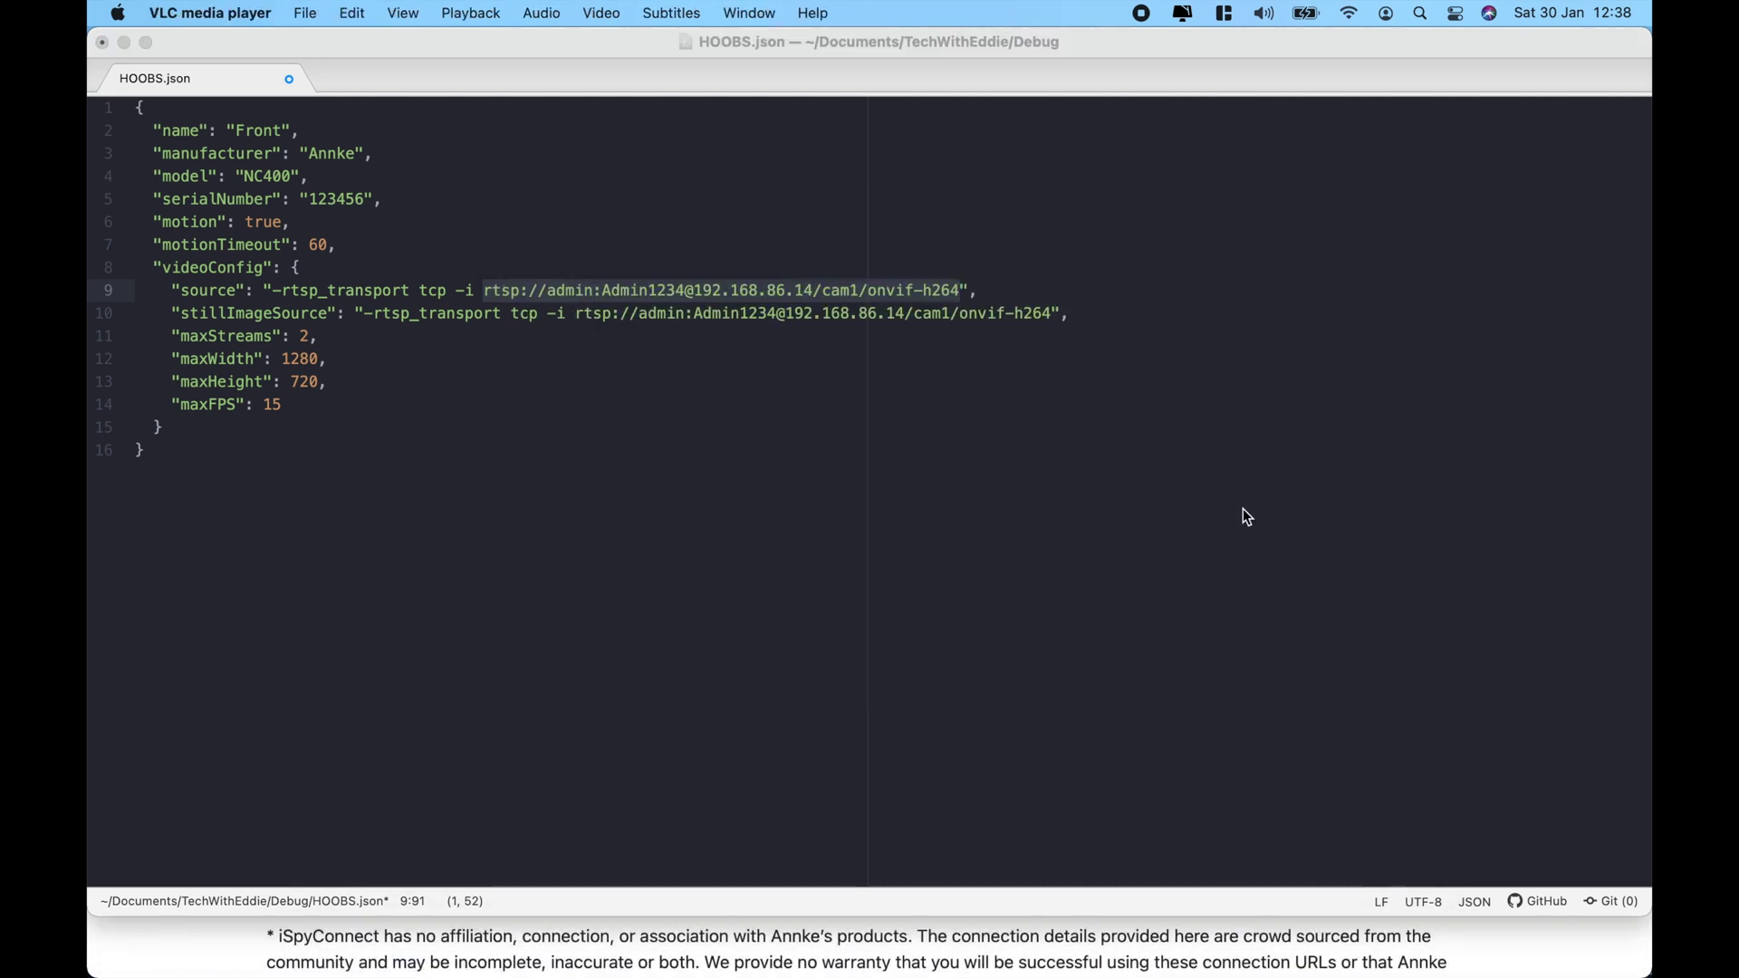
Play the copied rtsp URL as a VLC network stream, showing the live Front camera view.
{"action": "left_click", "coordinate": [307, 14]}
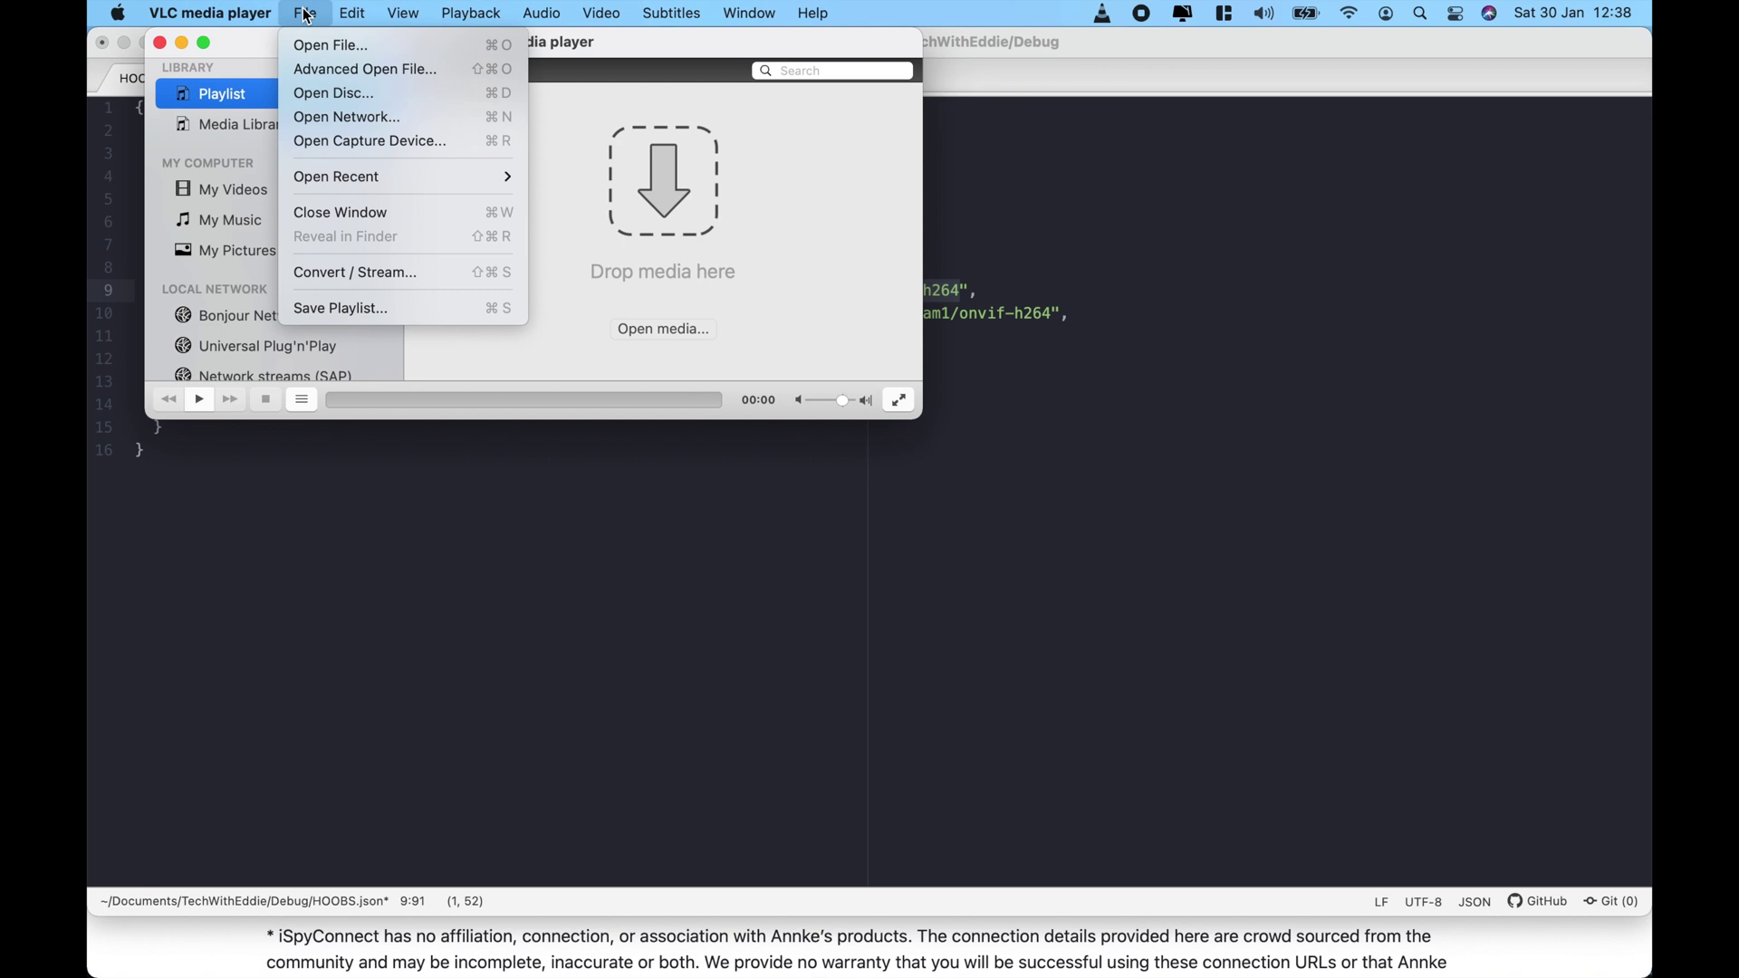
{"action": "left_click", "coordinate": [347, 117]}
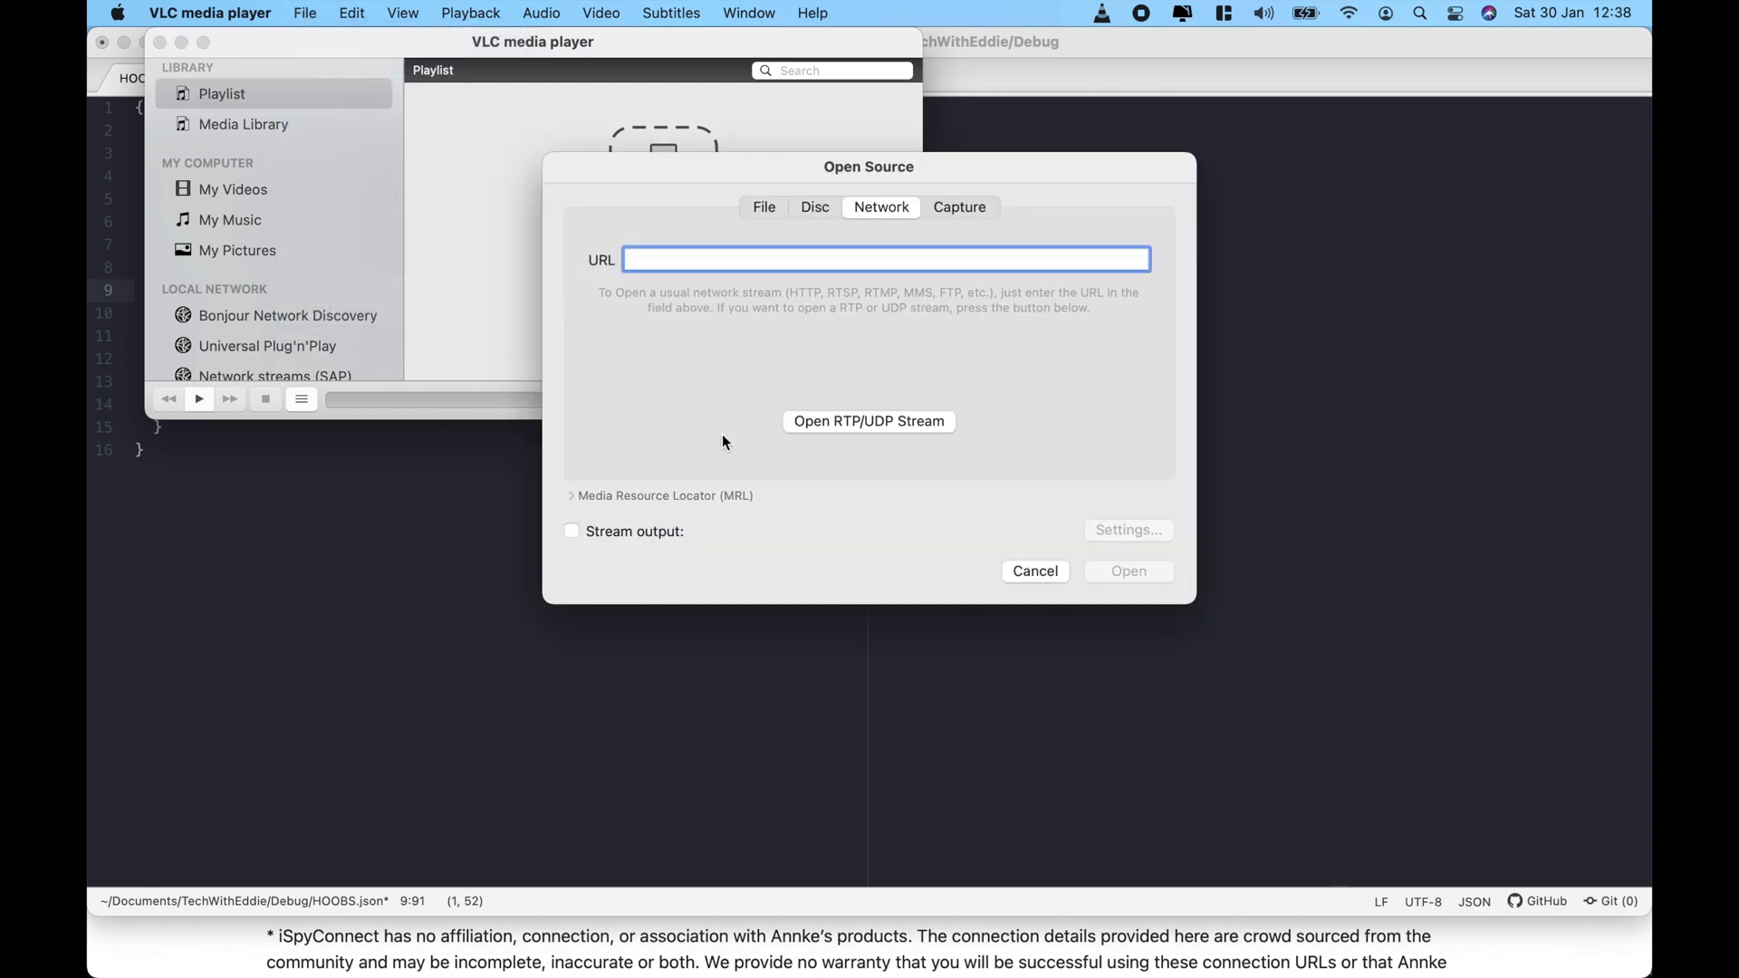
{"action": "key", "text": "super+v"}
{"action": "left_click", "coordinate": [1129, 580]}
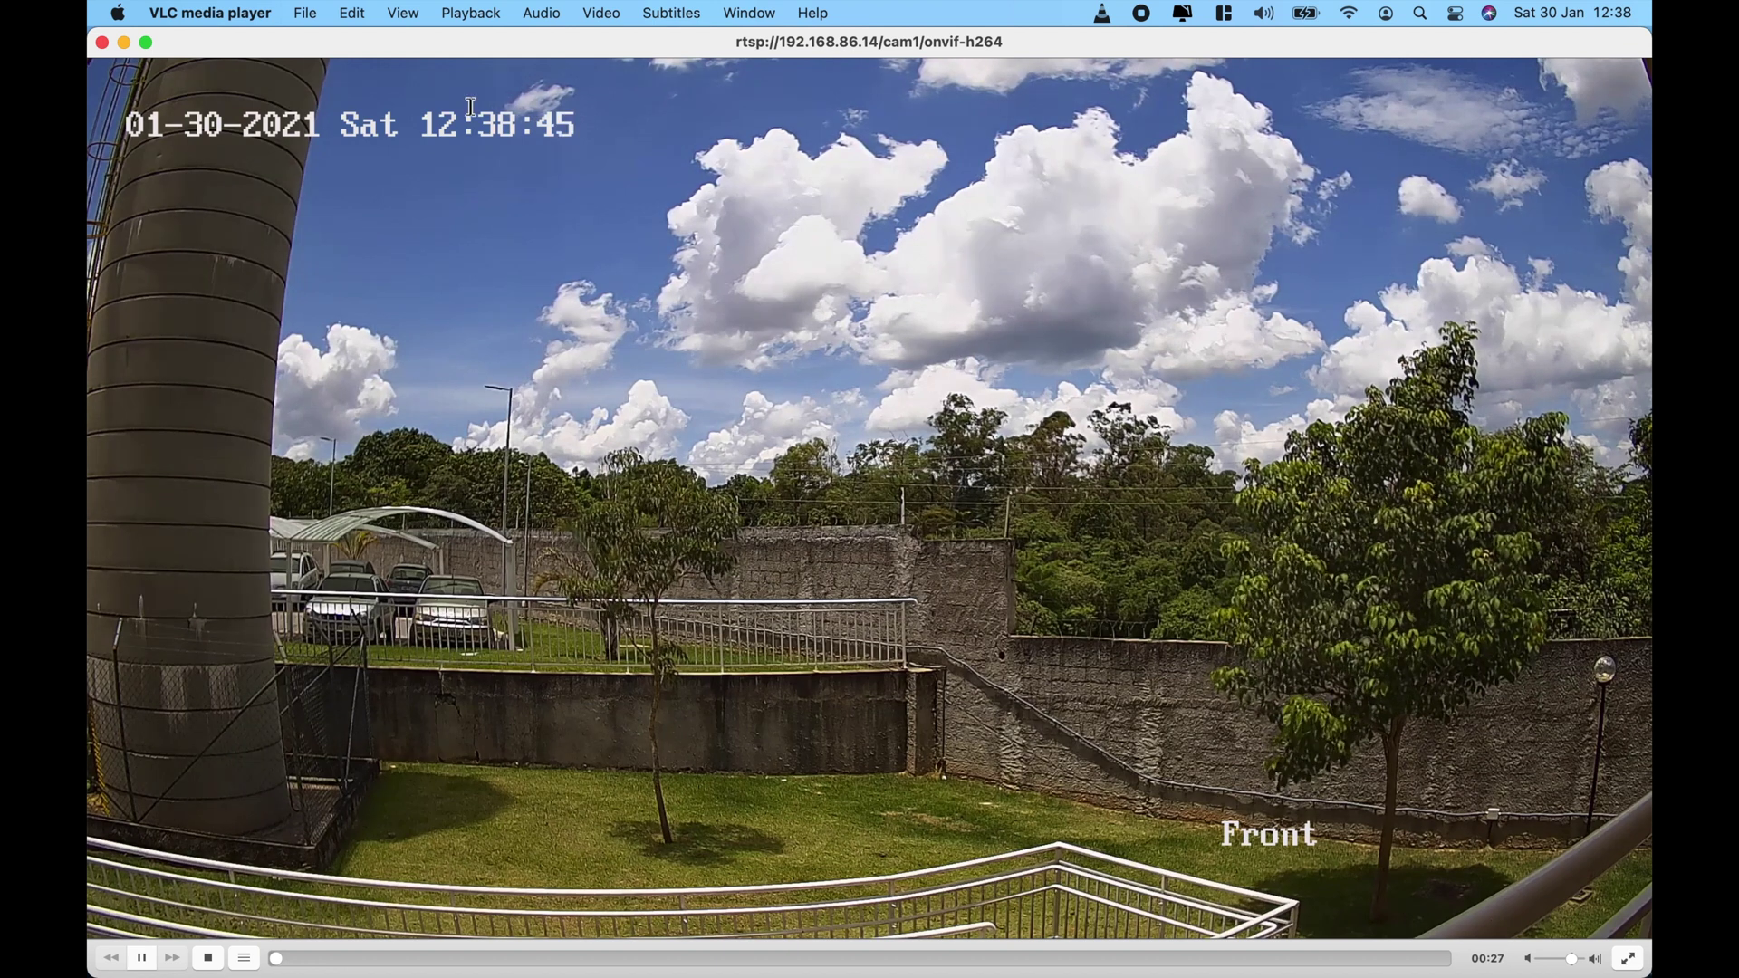
Close the VLC camera stream window to return to HOOBS.json.
{"action": "left_click", "coordinate": [103, 44]}
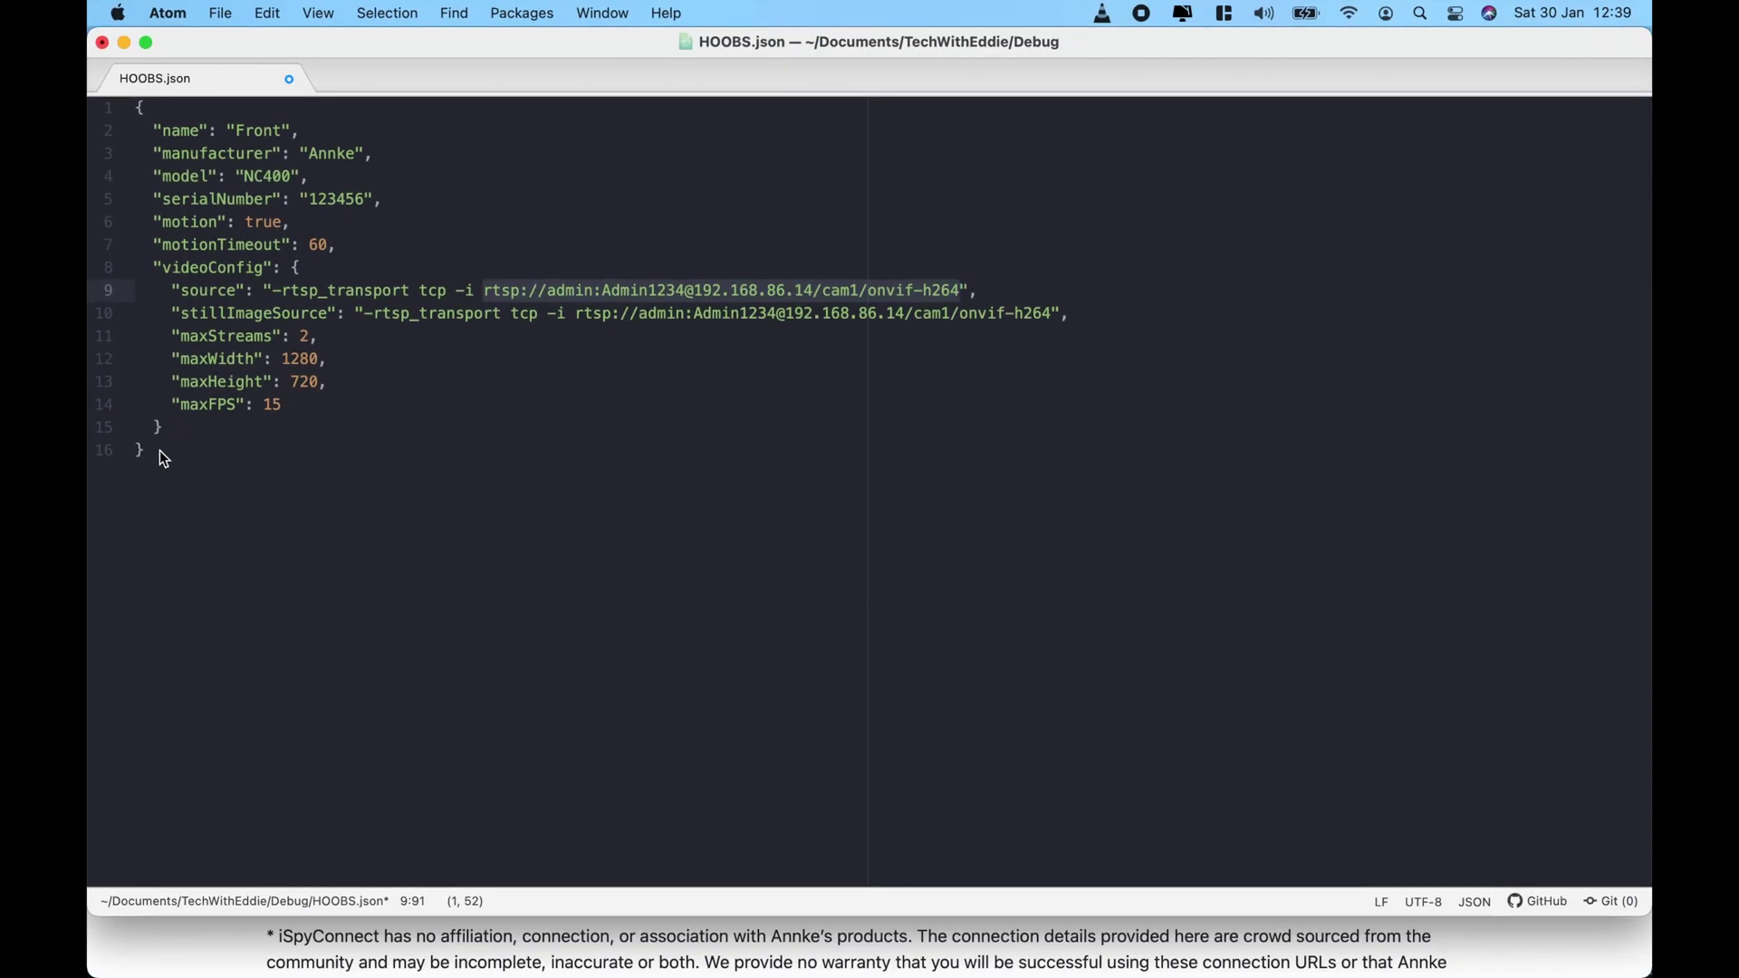
Select the whole HOOBS.json camera config and show the HOOBS dashboard in Safari.
{"action": "left_click_drag", "start_coordinate": [159, 452], "coordinate": [137, 99]}
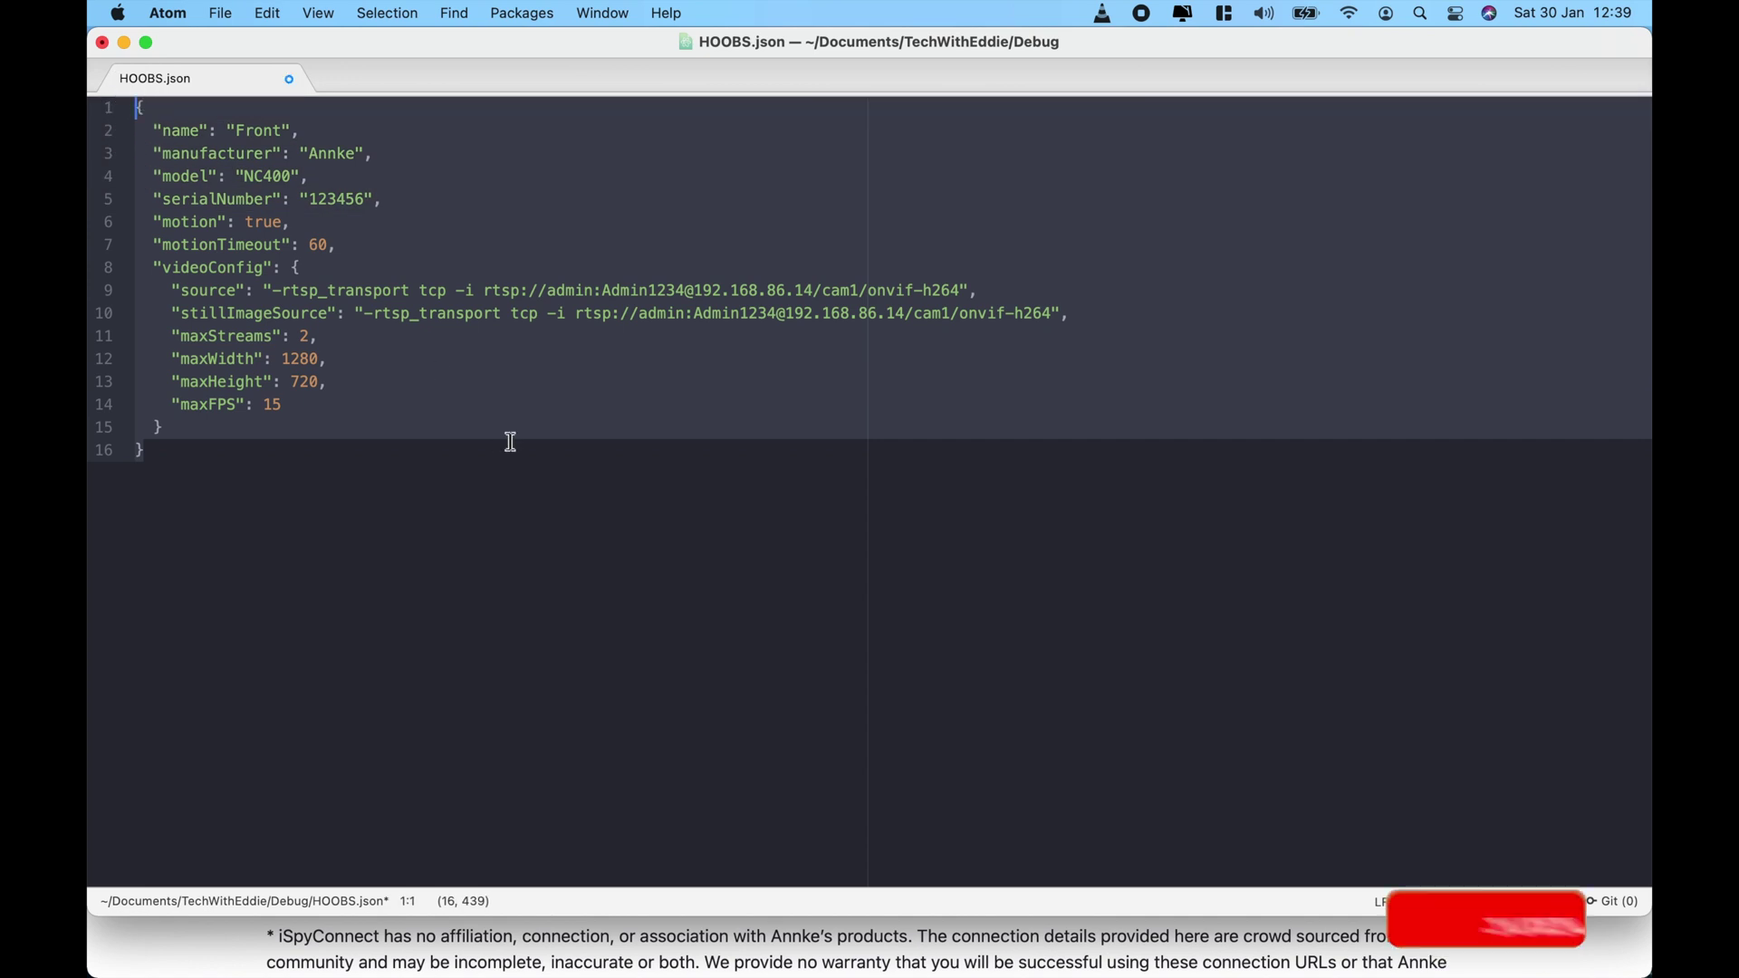
{"action": "left_click", "coordinate": [380, 945]}
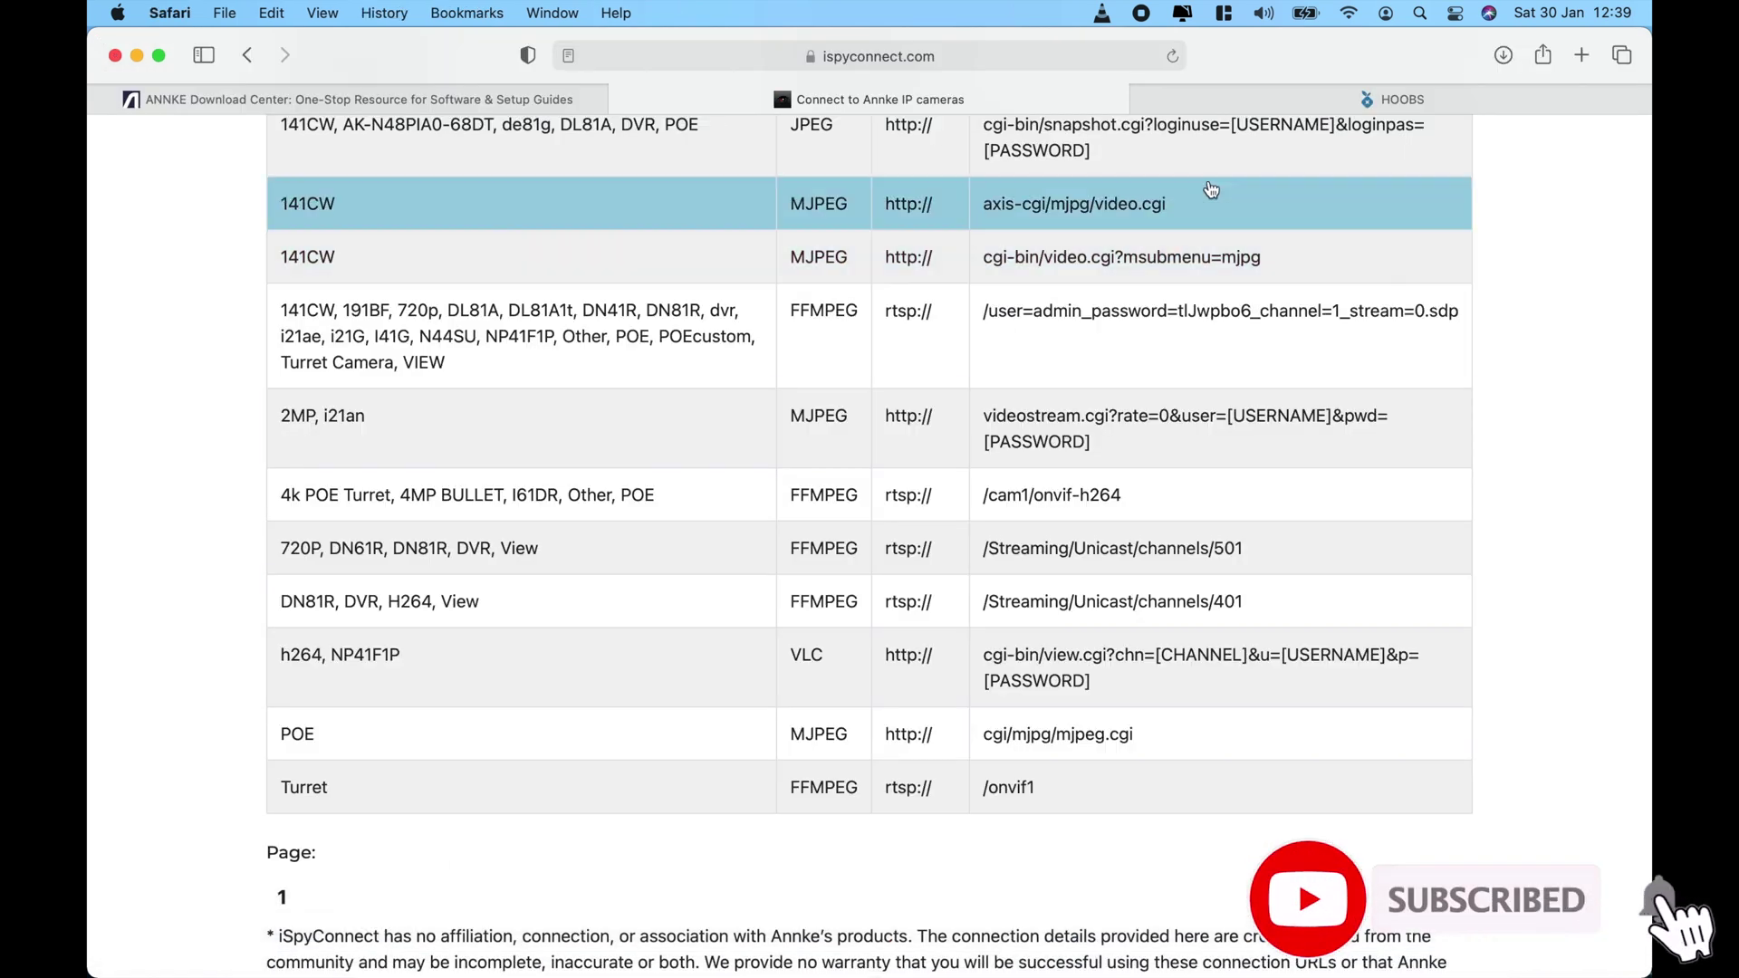
{"action": "left_click", "coordinate": [1313, 94]}
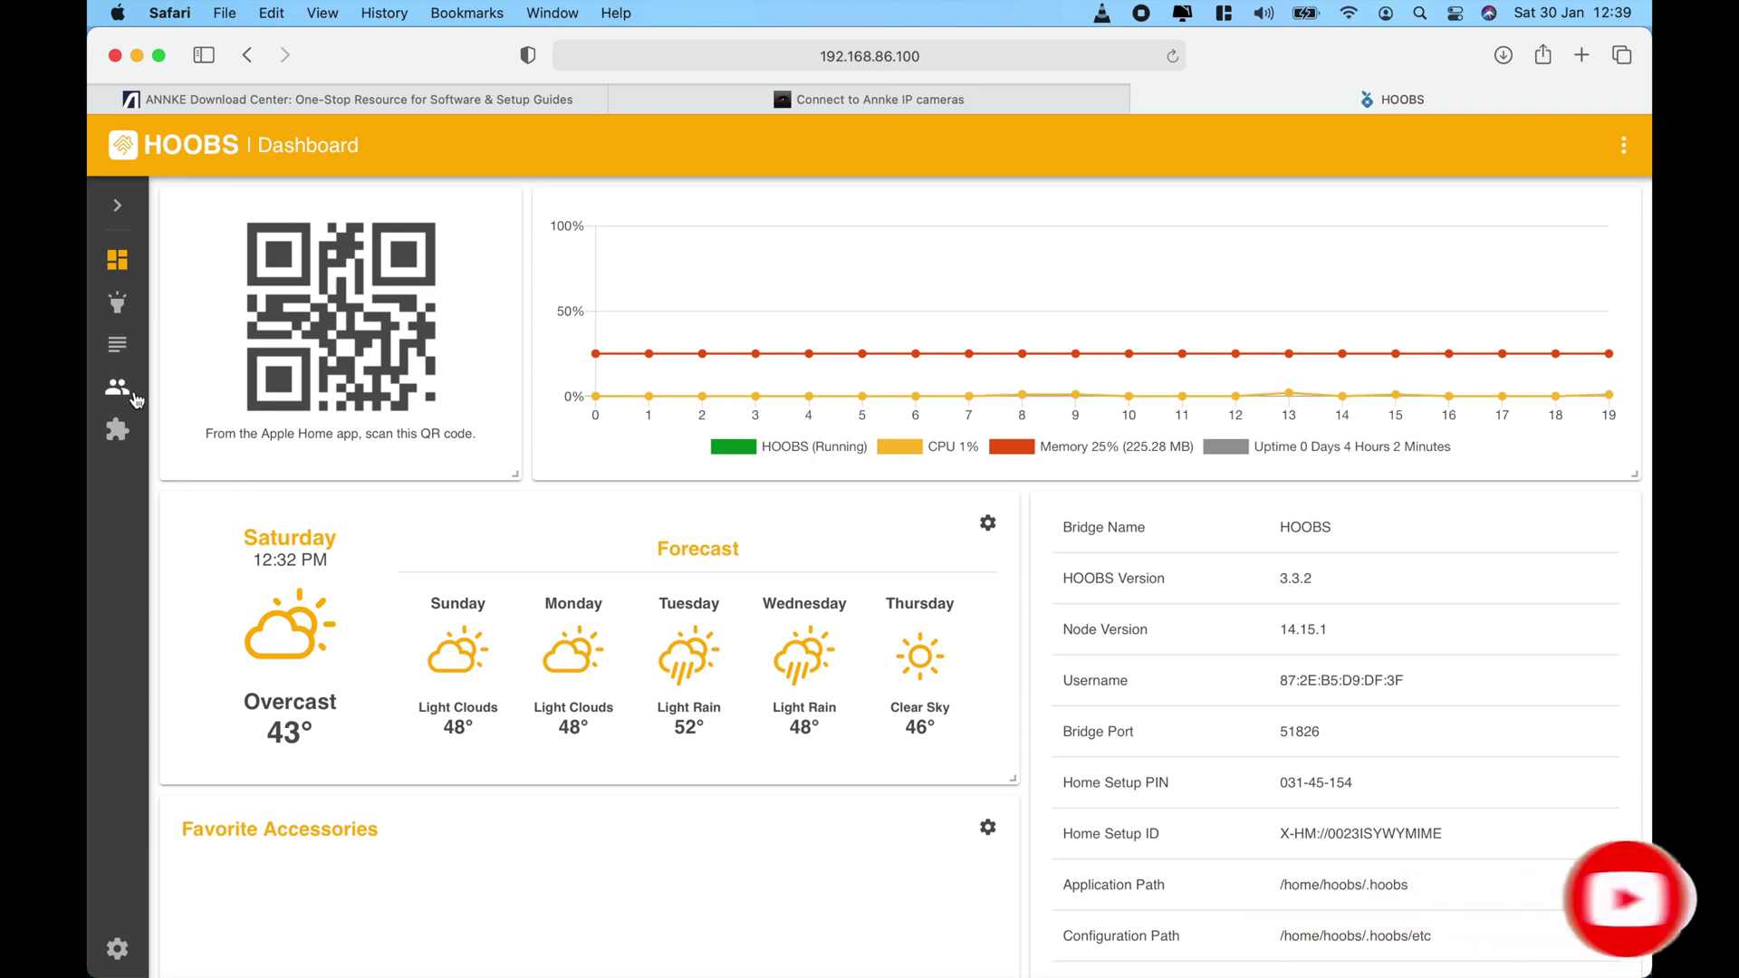
Paste the camera JSON into the Camera FFMPEG plugin's Cameras field and save the configuration.
{"action": "left_click", "coordinate": [118, 430]}
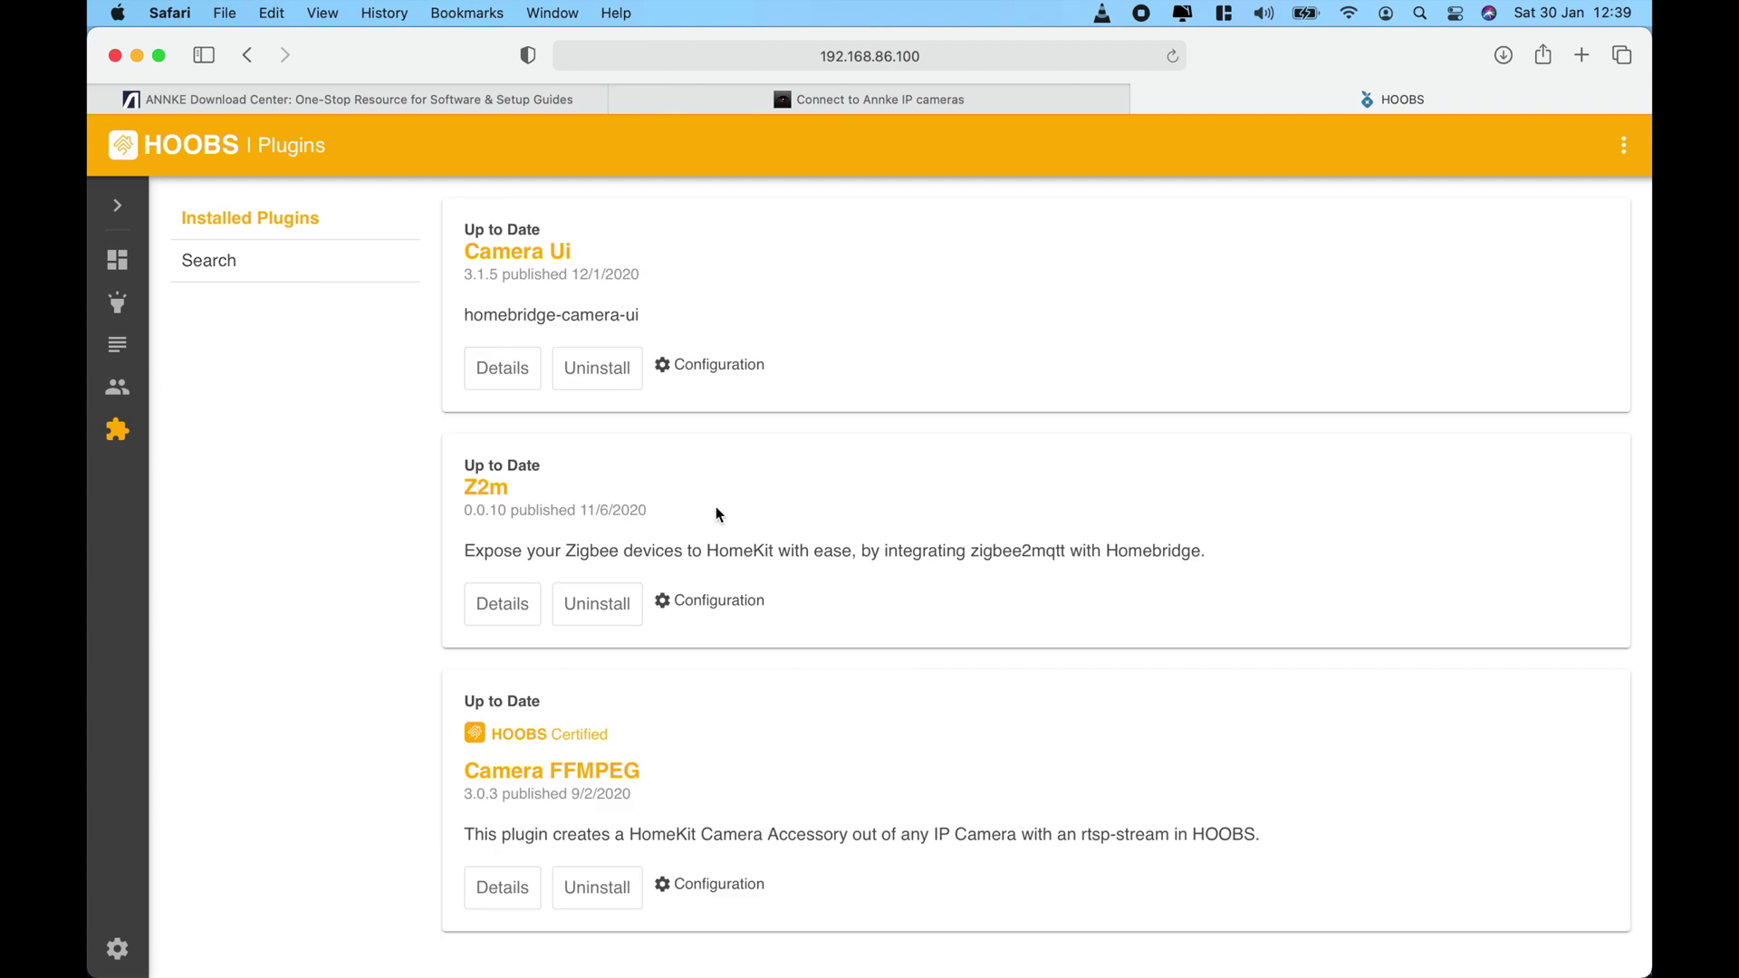
{"action": "left_click", "coordinate": [685, 886]}
{"action": "scroll", "coordinate": [686, 897], "scroll_direction": "down", "scroll_amount": 10}
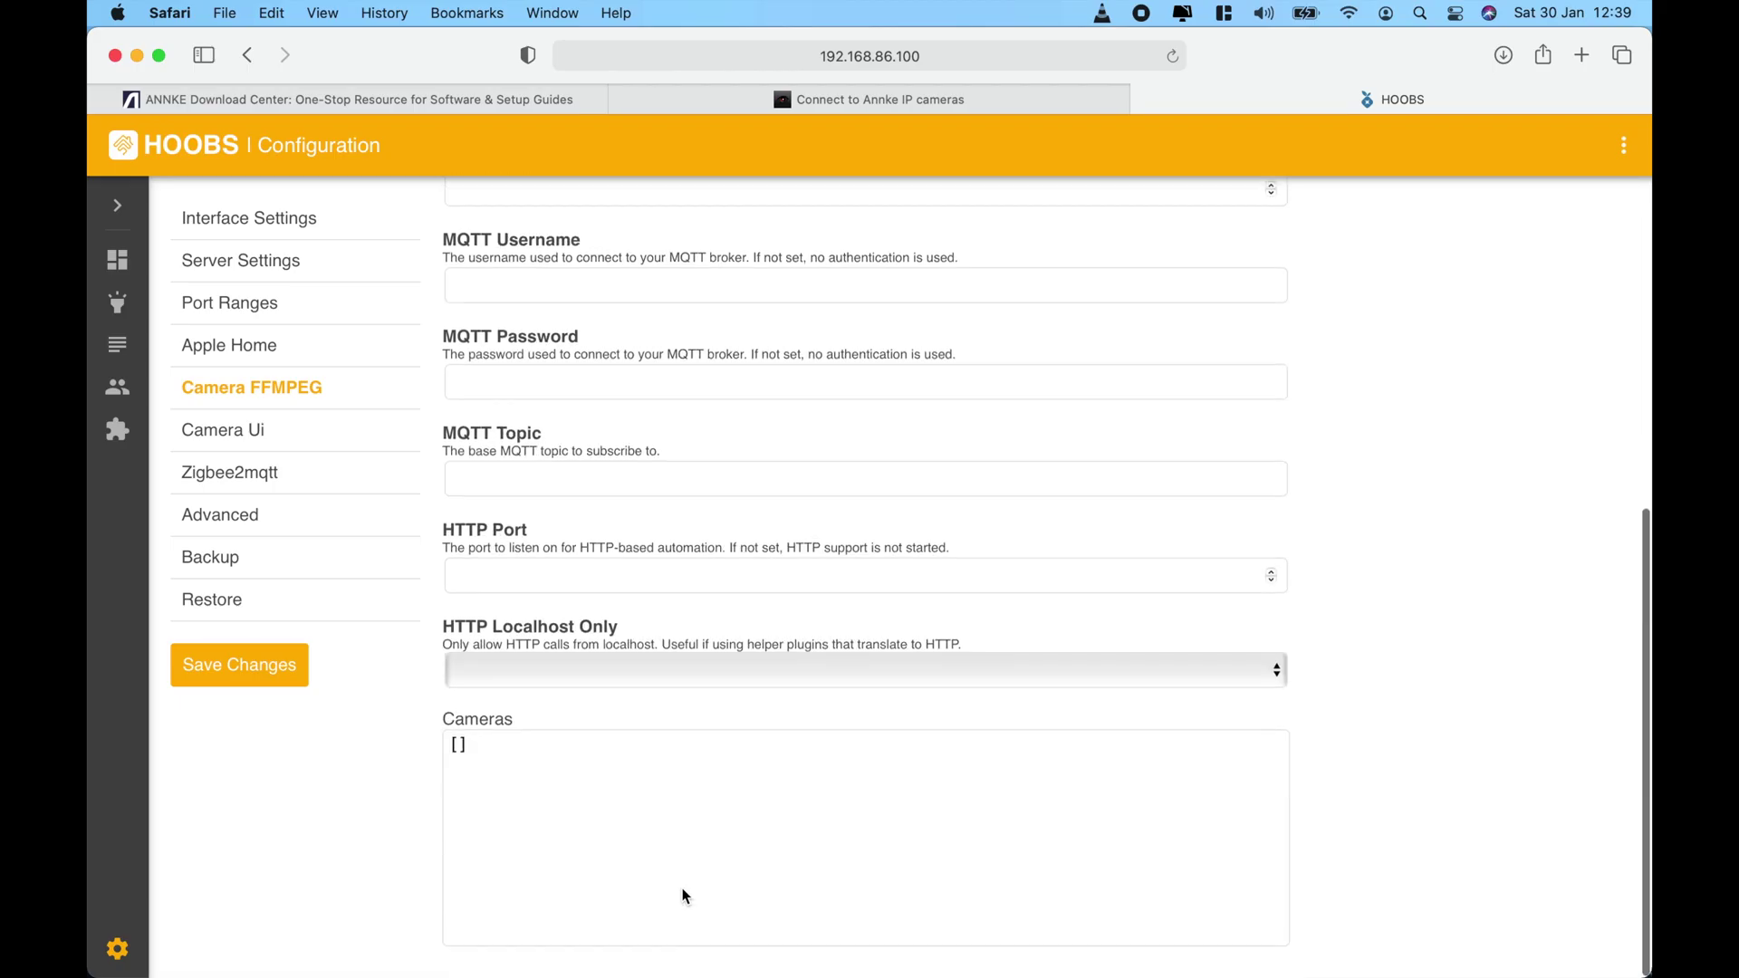
{"action": "left_click", "coordinate": [459, 755]}
{"action": "key", "text": "Return"}
{"action": "key", "text": "Return"}
{"action": "key", "text": "Return"}
{"action": "key", "text": "Return"}
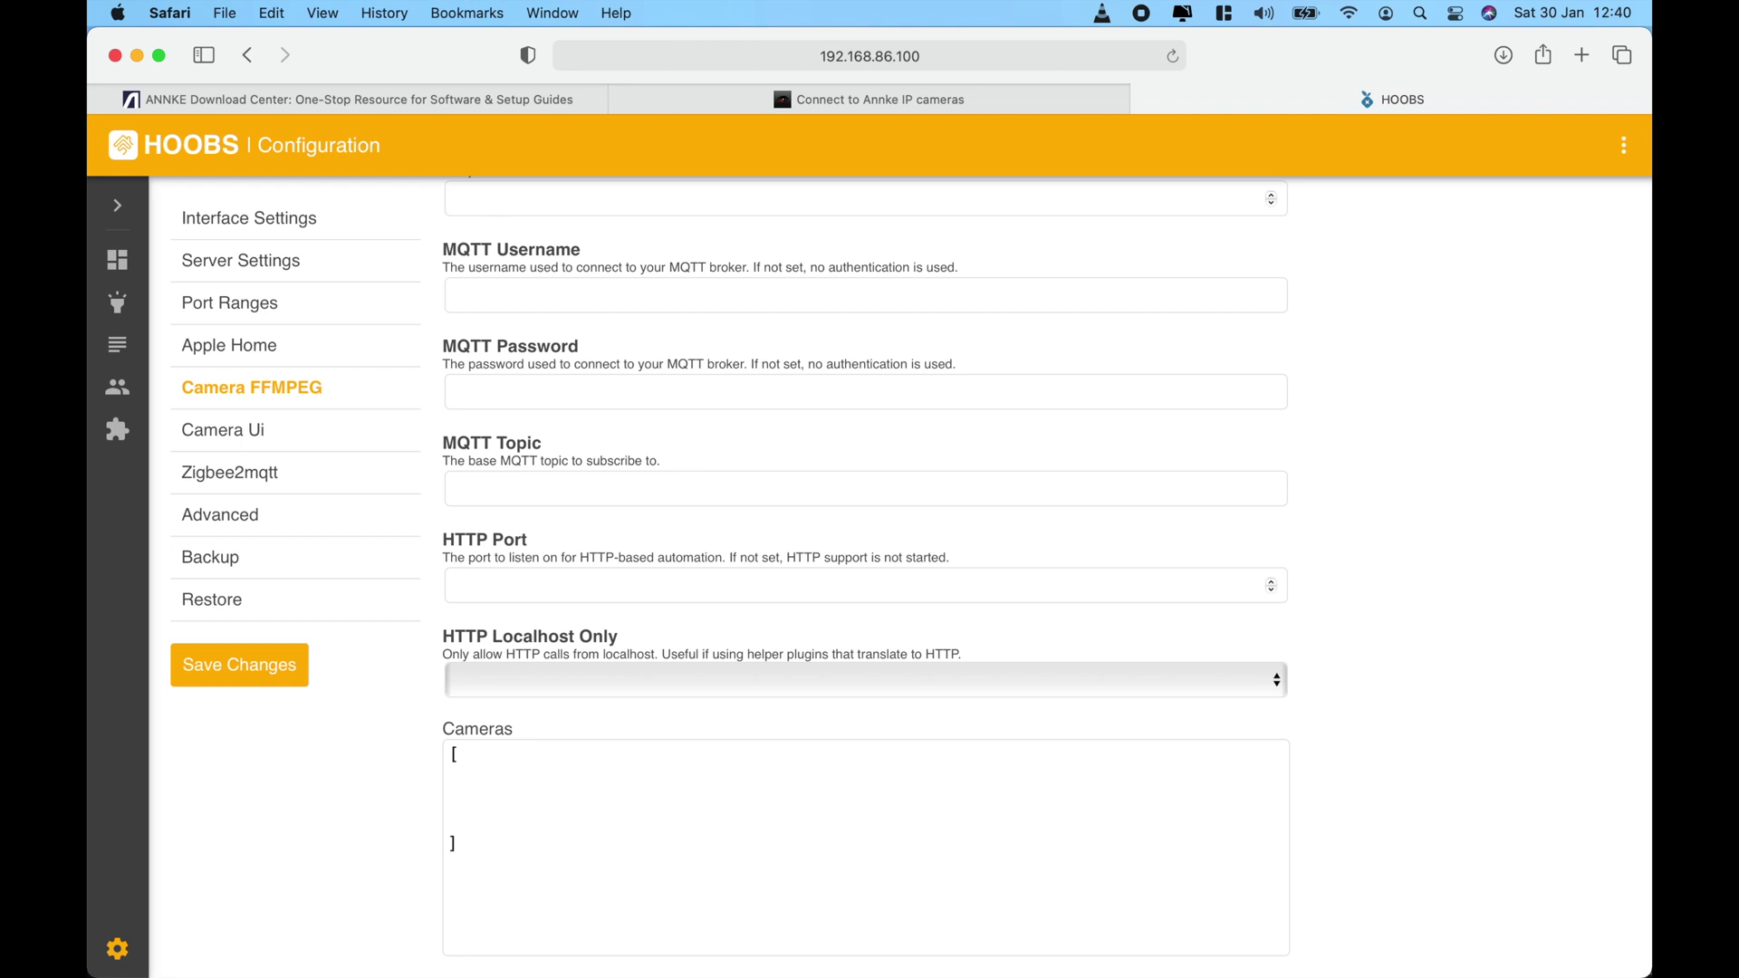
{"action": "key", "text": "super+v"}
{"action": "scroll", "coordinate": [1514, 723], "scroll_direction": "up", "scroll_amount": 3}
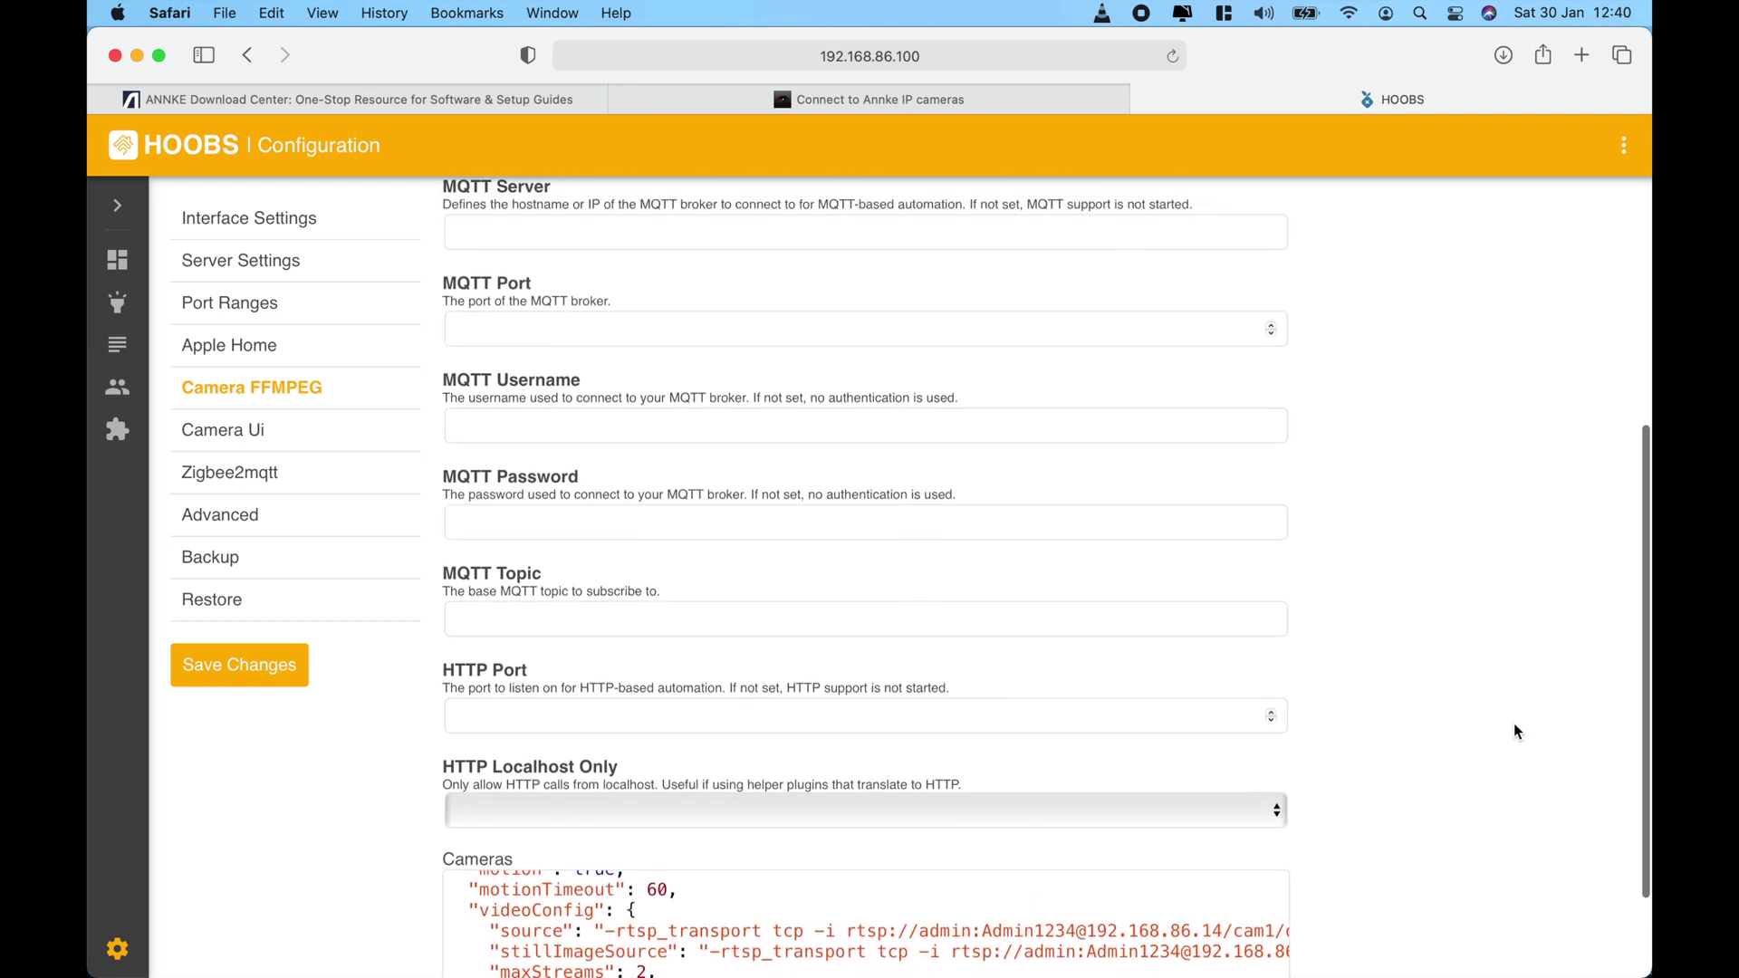
{"action": "scroll", "coordinate": [1515, 727], "scroll_direction": "down", "scroll_amount": 3}
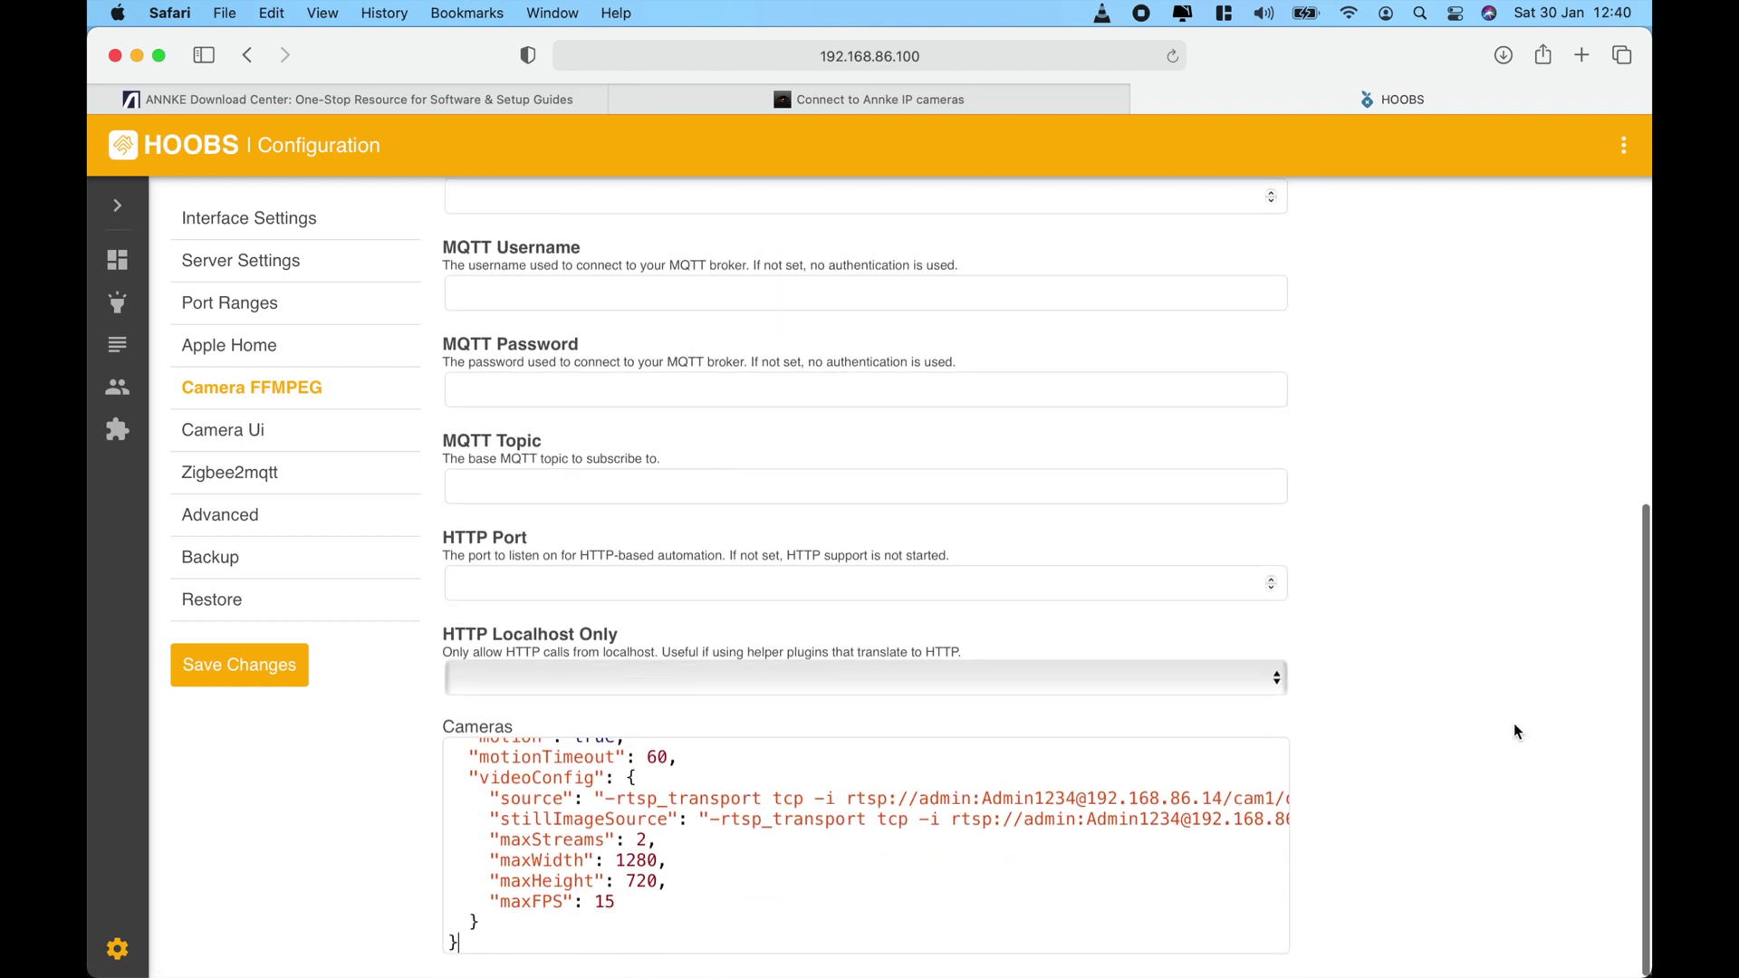
{"action": "left_click", "coordinate": [299, 674]}
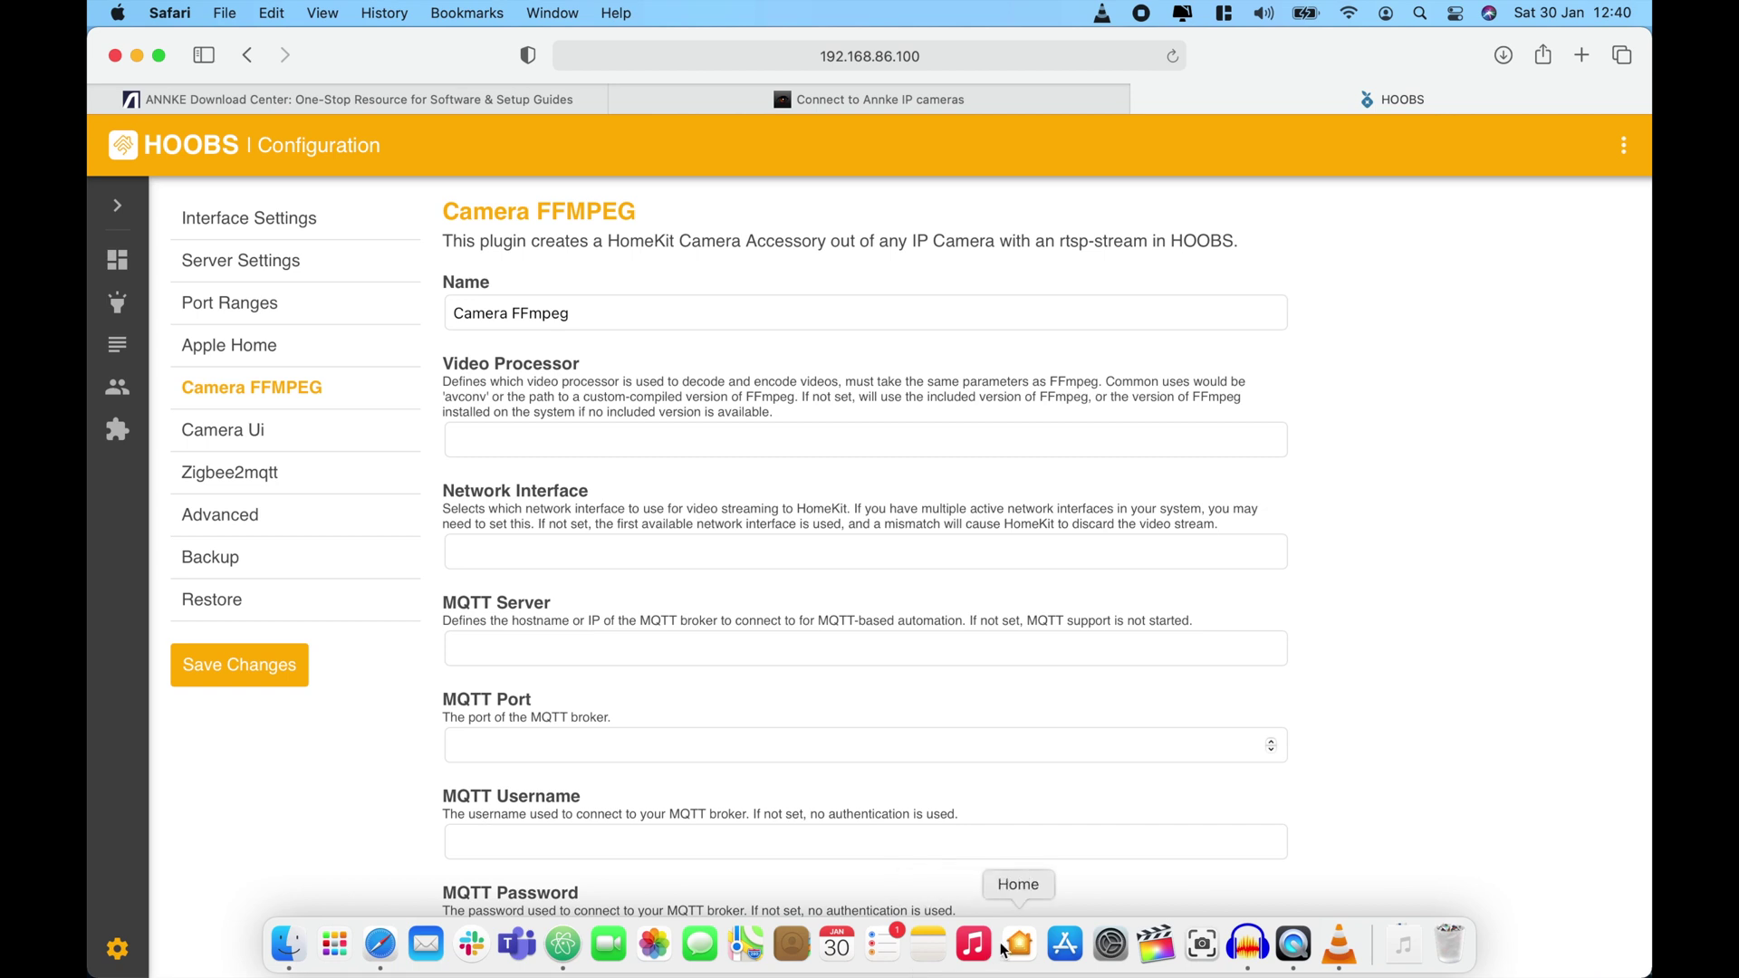
In Home, view the Front camera's live yard feed under Favorite Cameras, then close it.
{"action": "left_click", "coordinate": [1018, 944]}
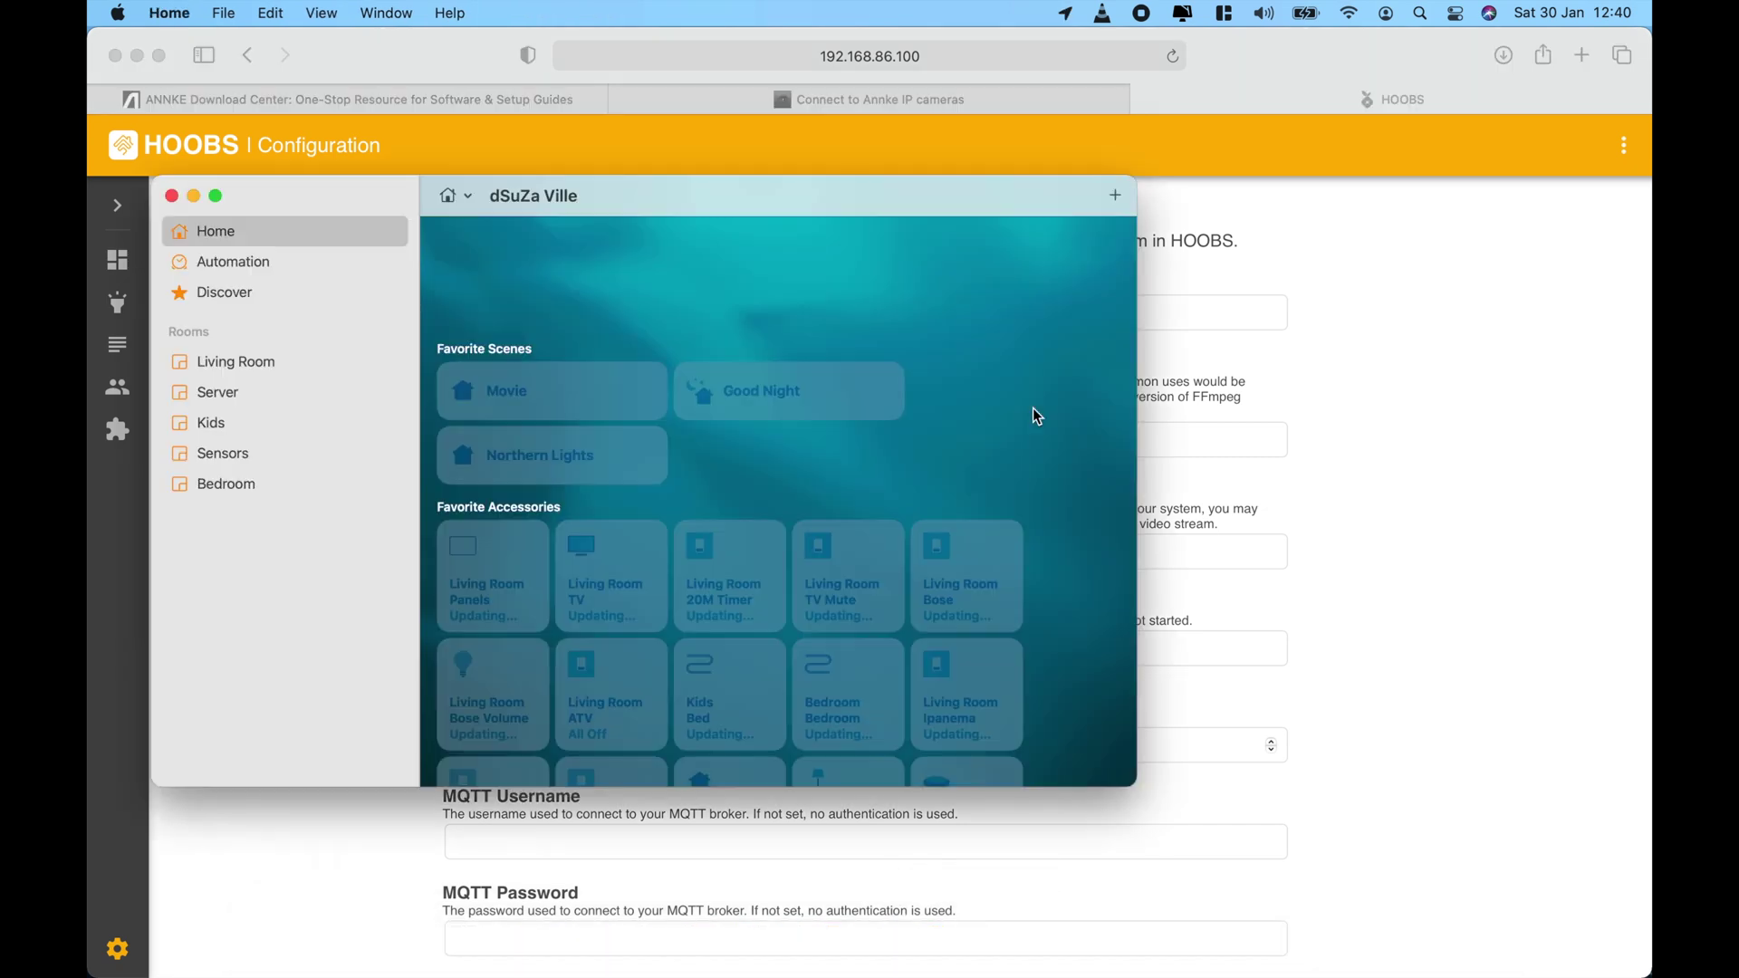
{"action": "scroll", "coordinate": [1033, 433], "scroll_direction": "down", "scroll_amount": 5}
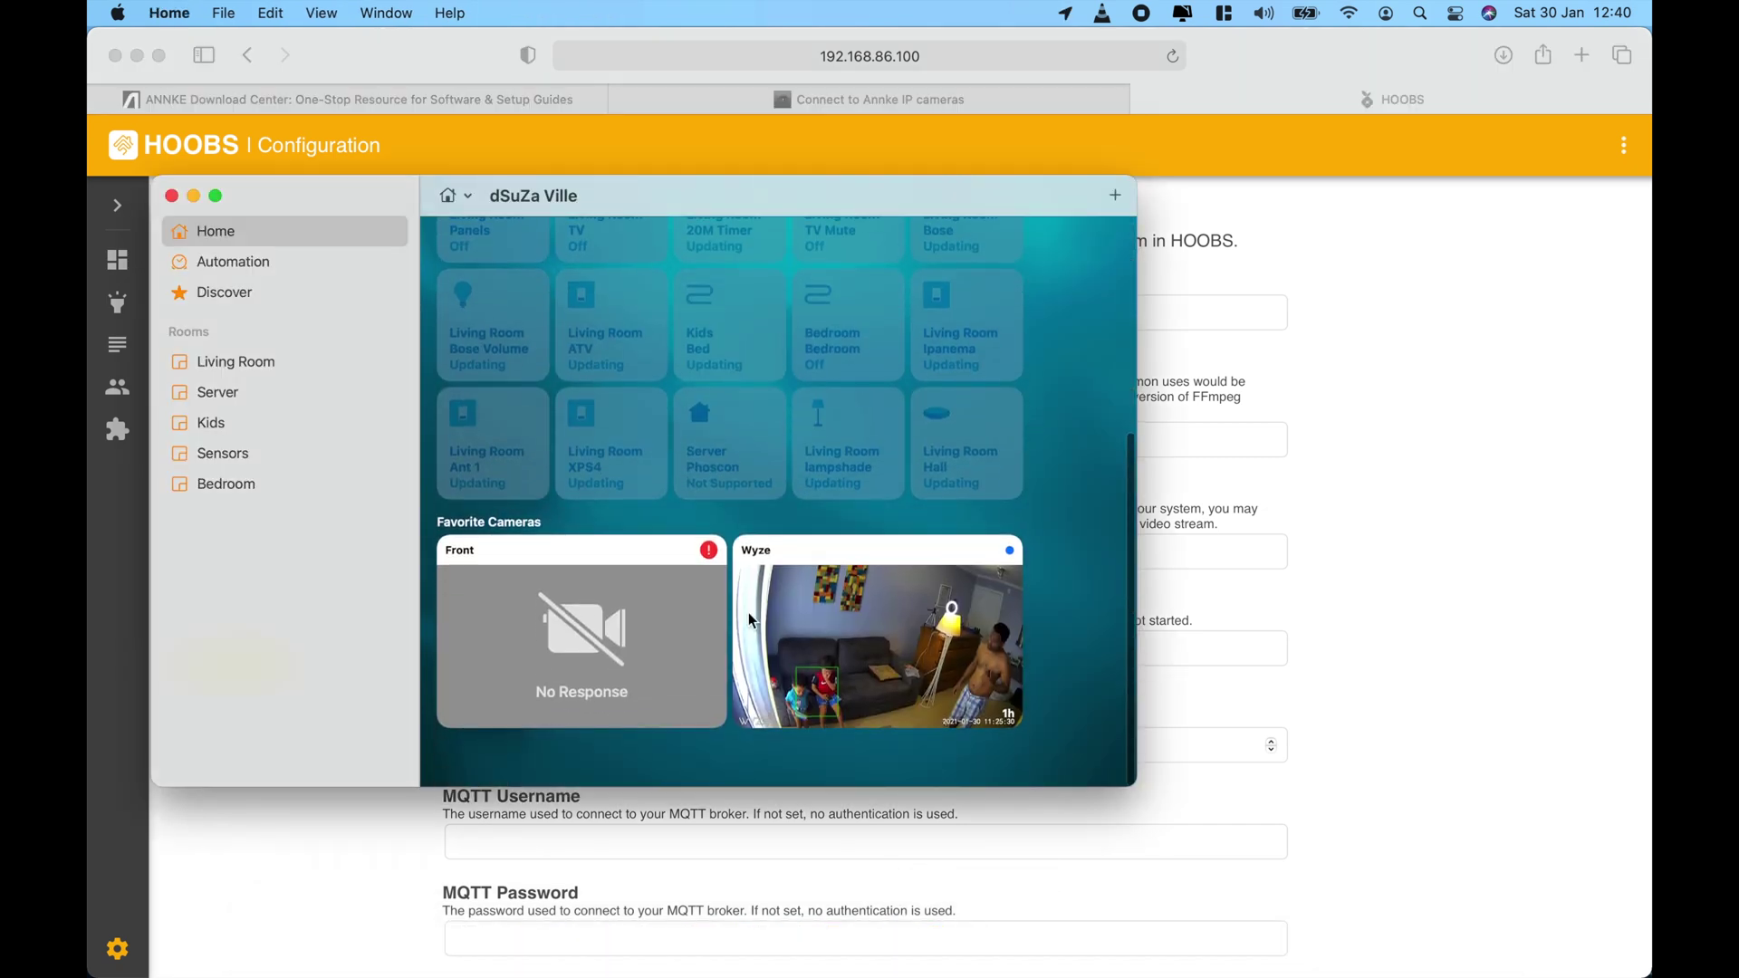
{"action": "left_click", "coordinate": [648, 670]}
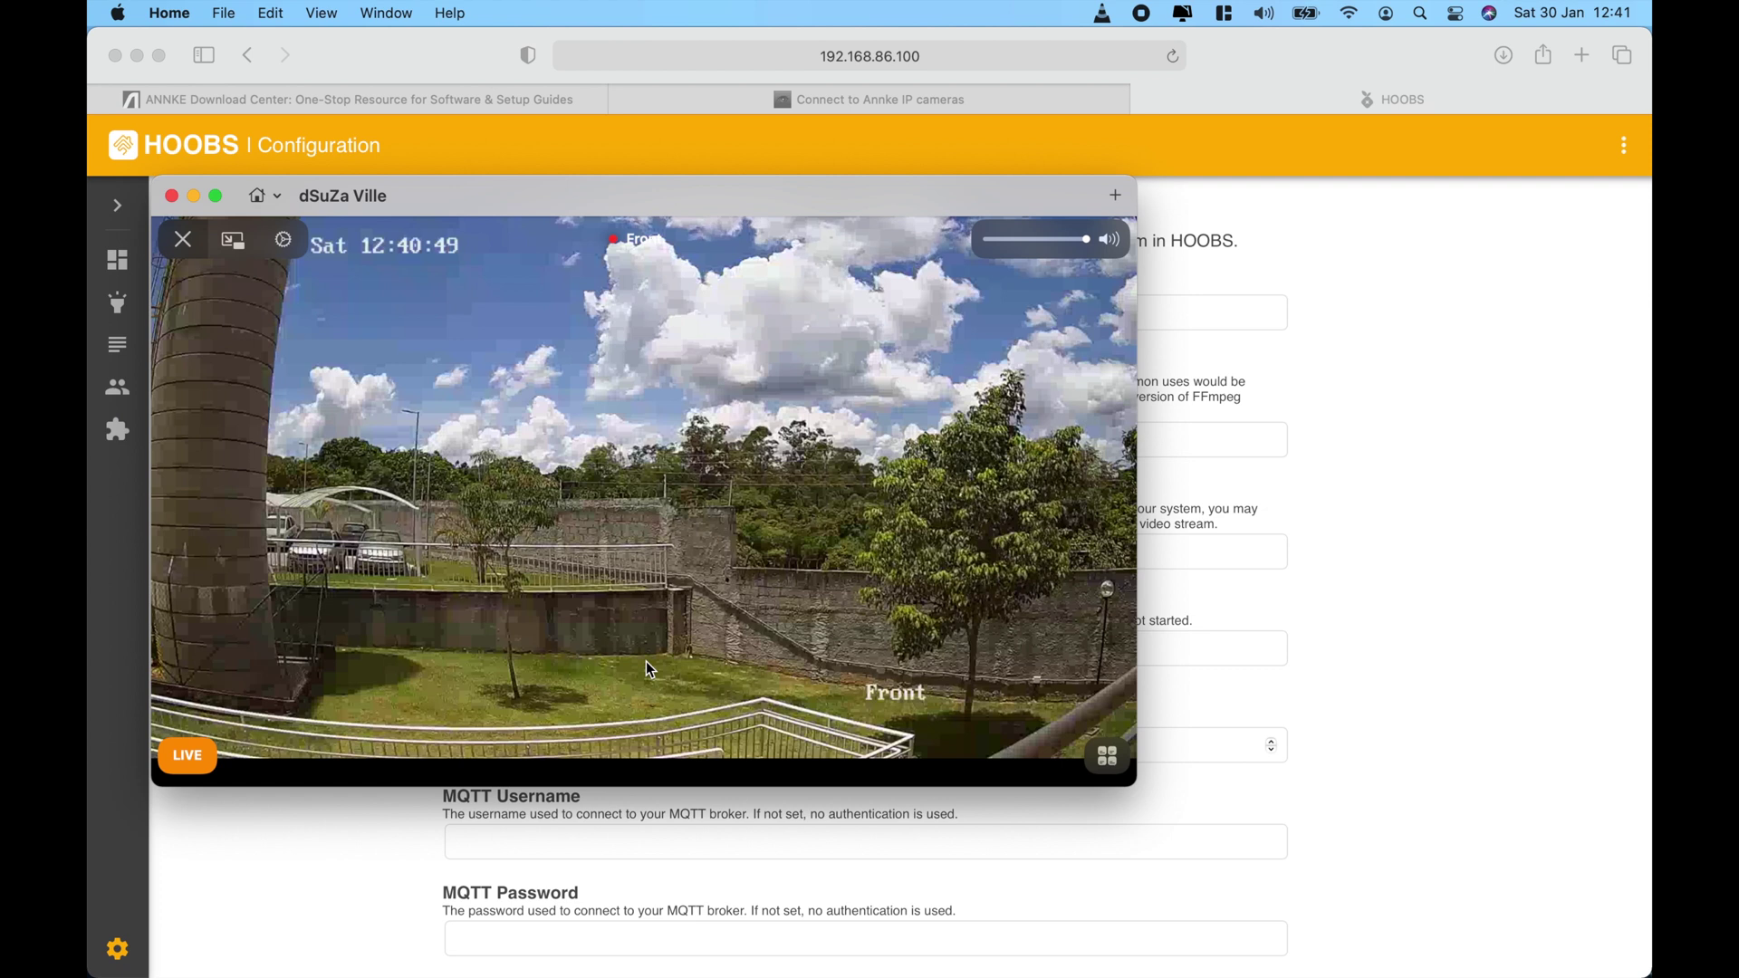
{"action": "left_click", "coordinate": [175, 231]}
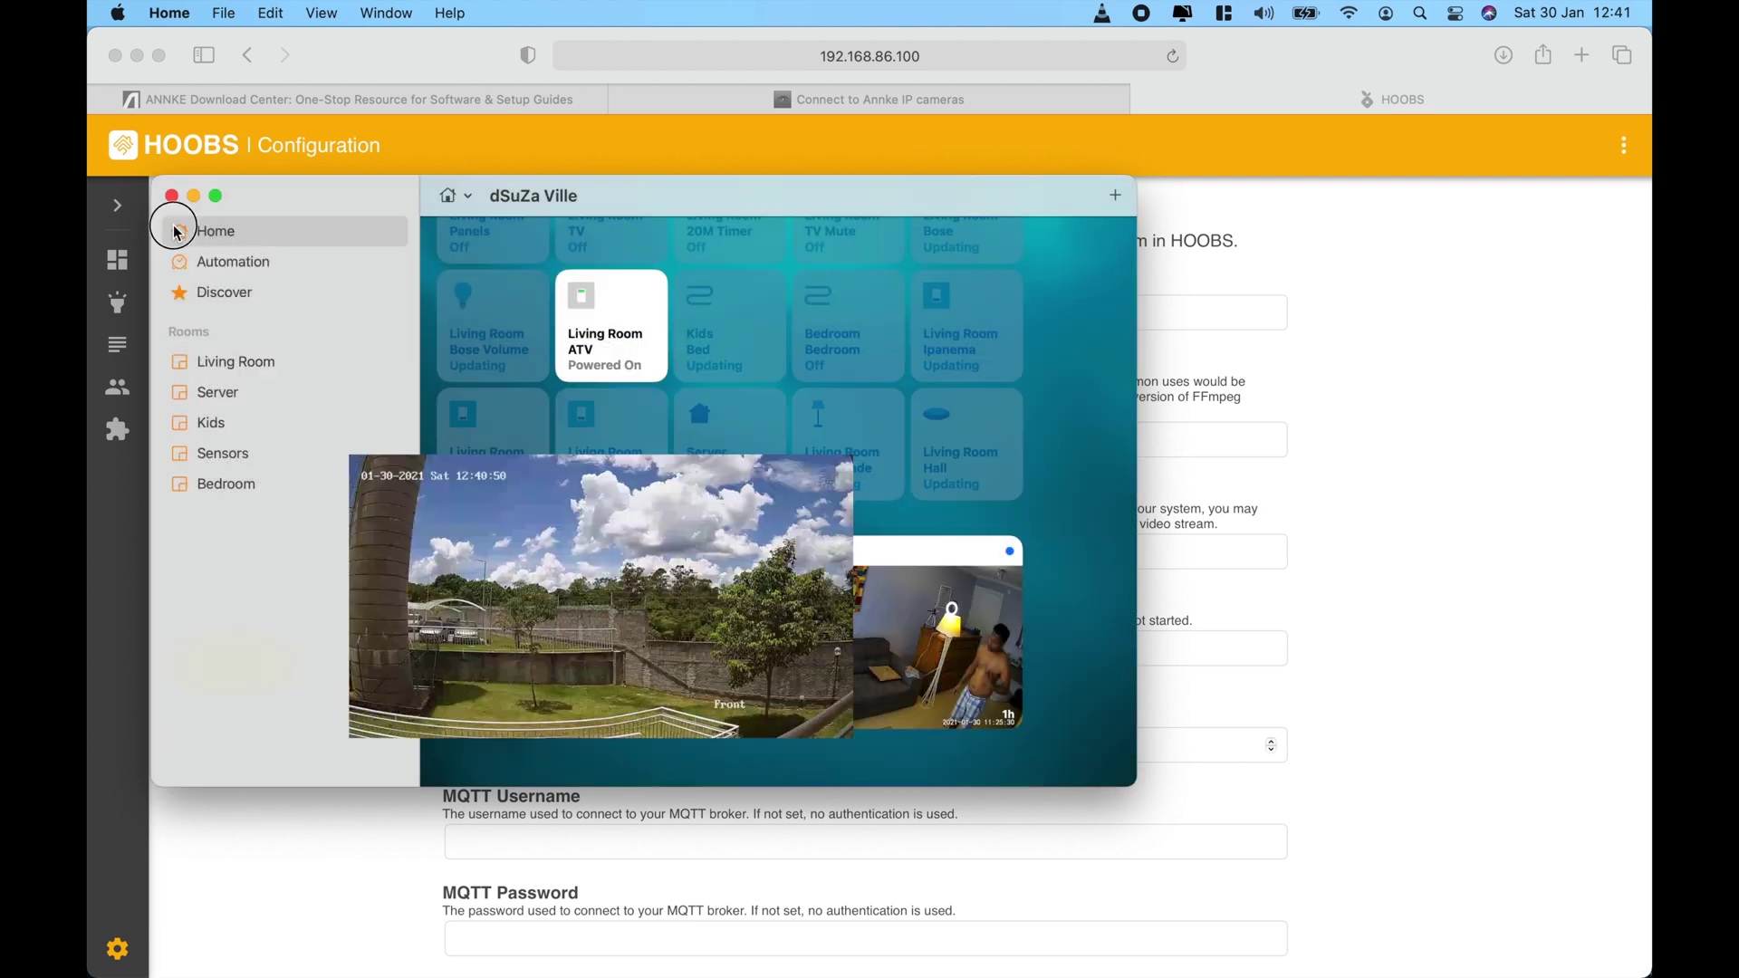
Start a new automation triggered by the Front motion sensor detecting something.
{"action": "left_click", "coordinate": [230, 263]}
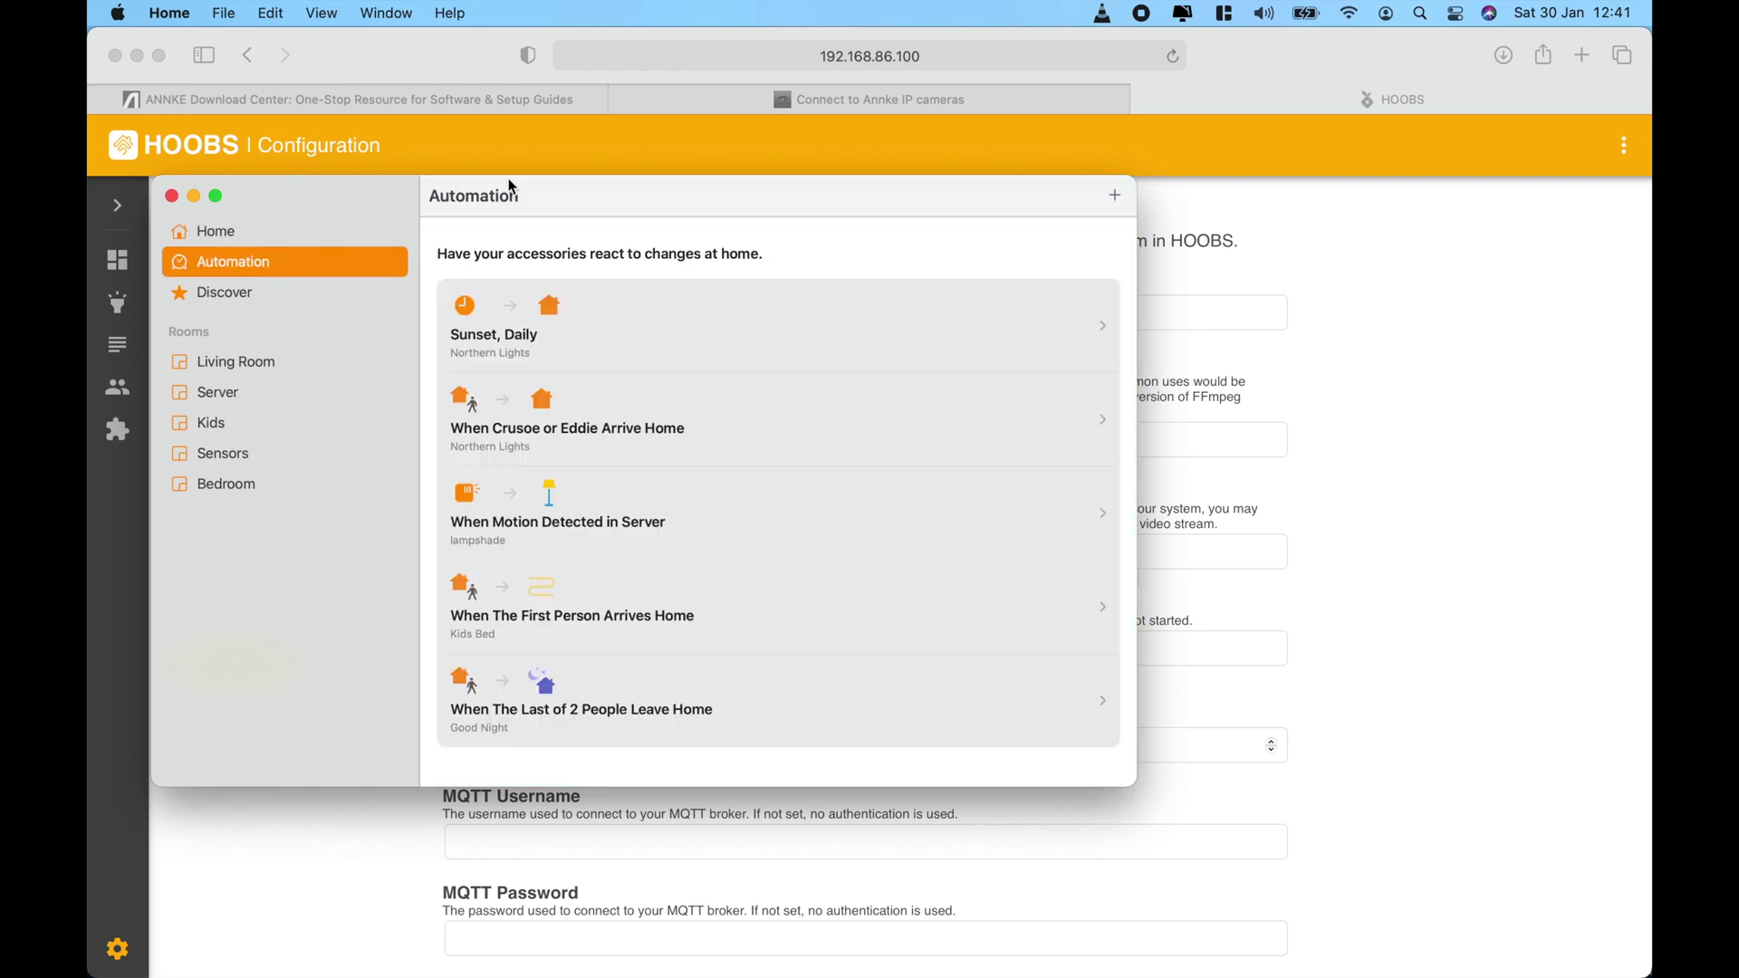
{"action": "left_click", "coordinate": [1116, 196]}
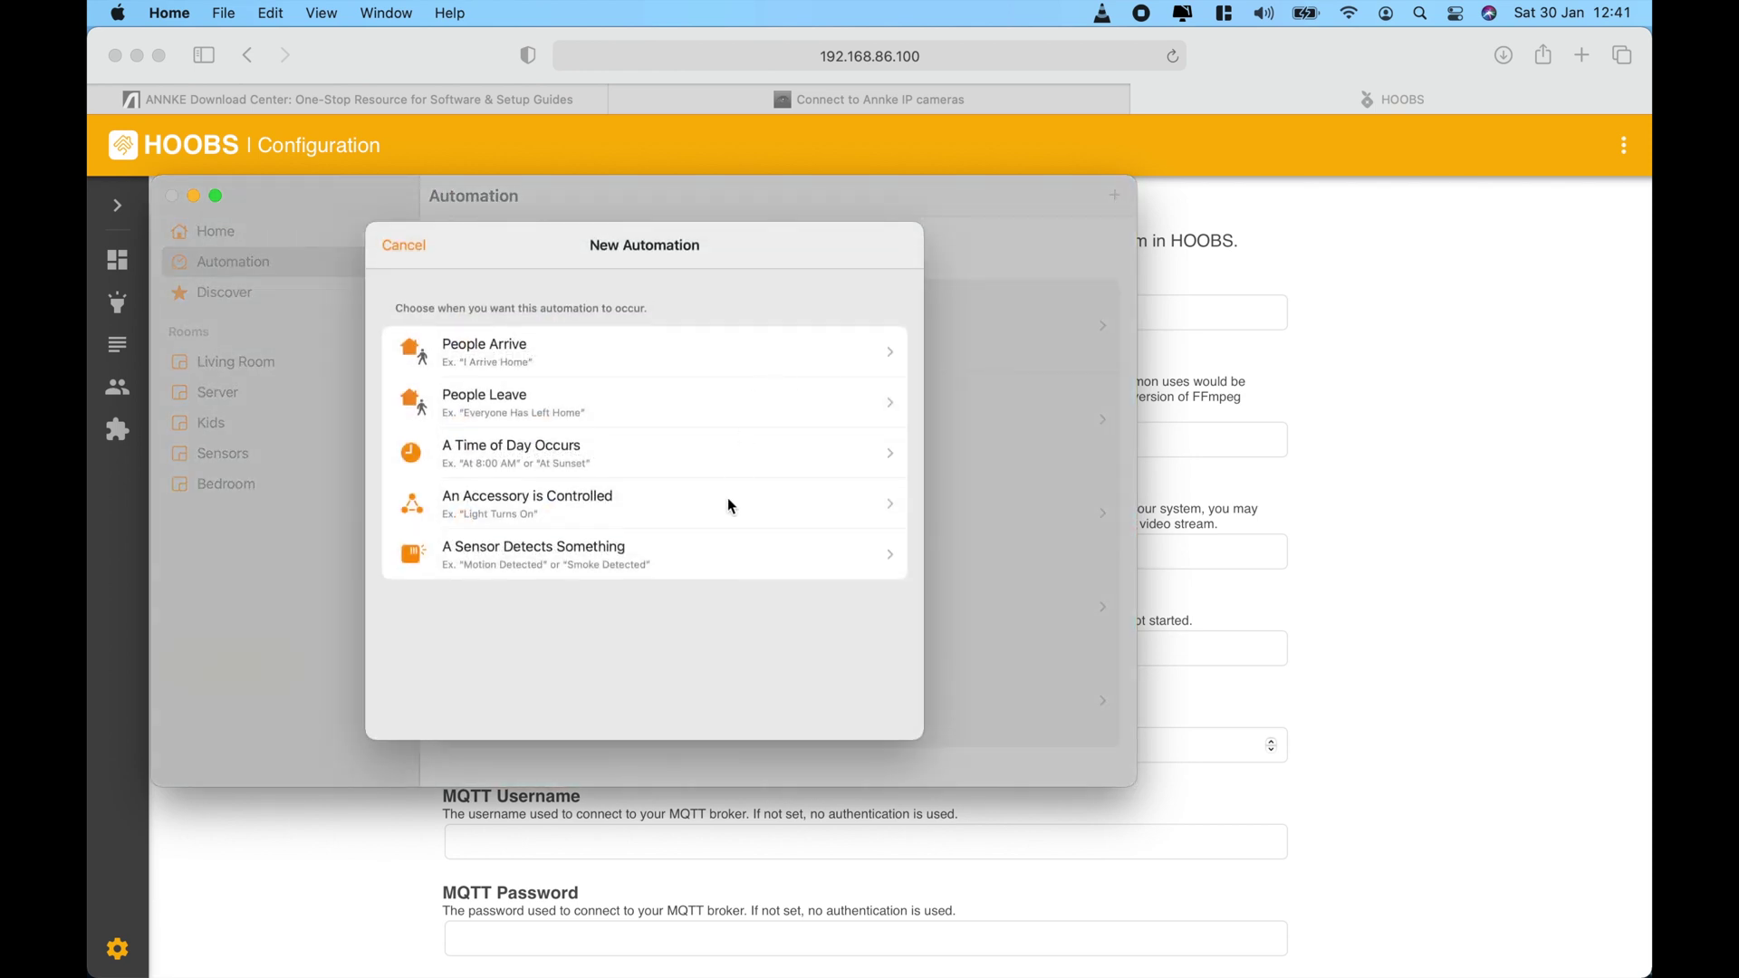
{"action": "left_click", "coordinate": [730, 561]}
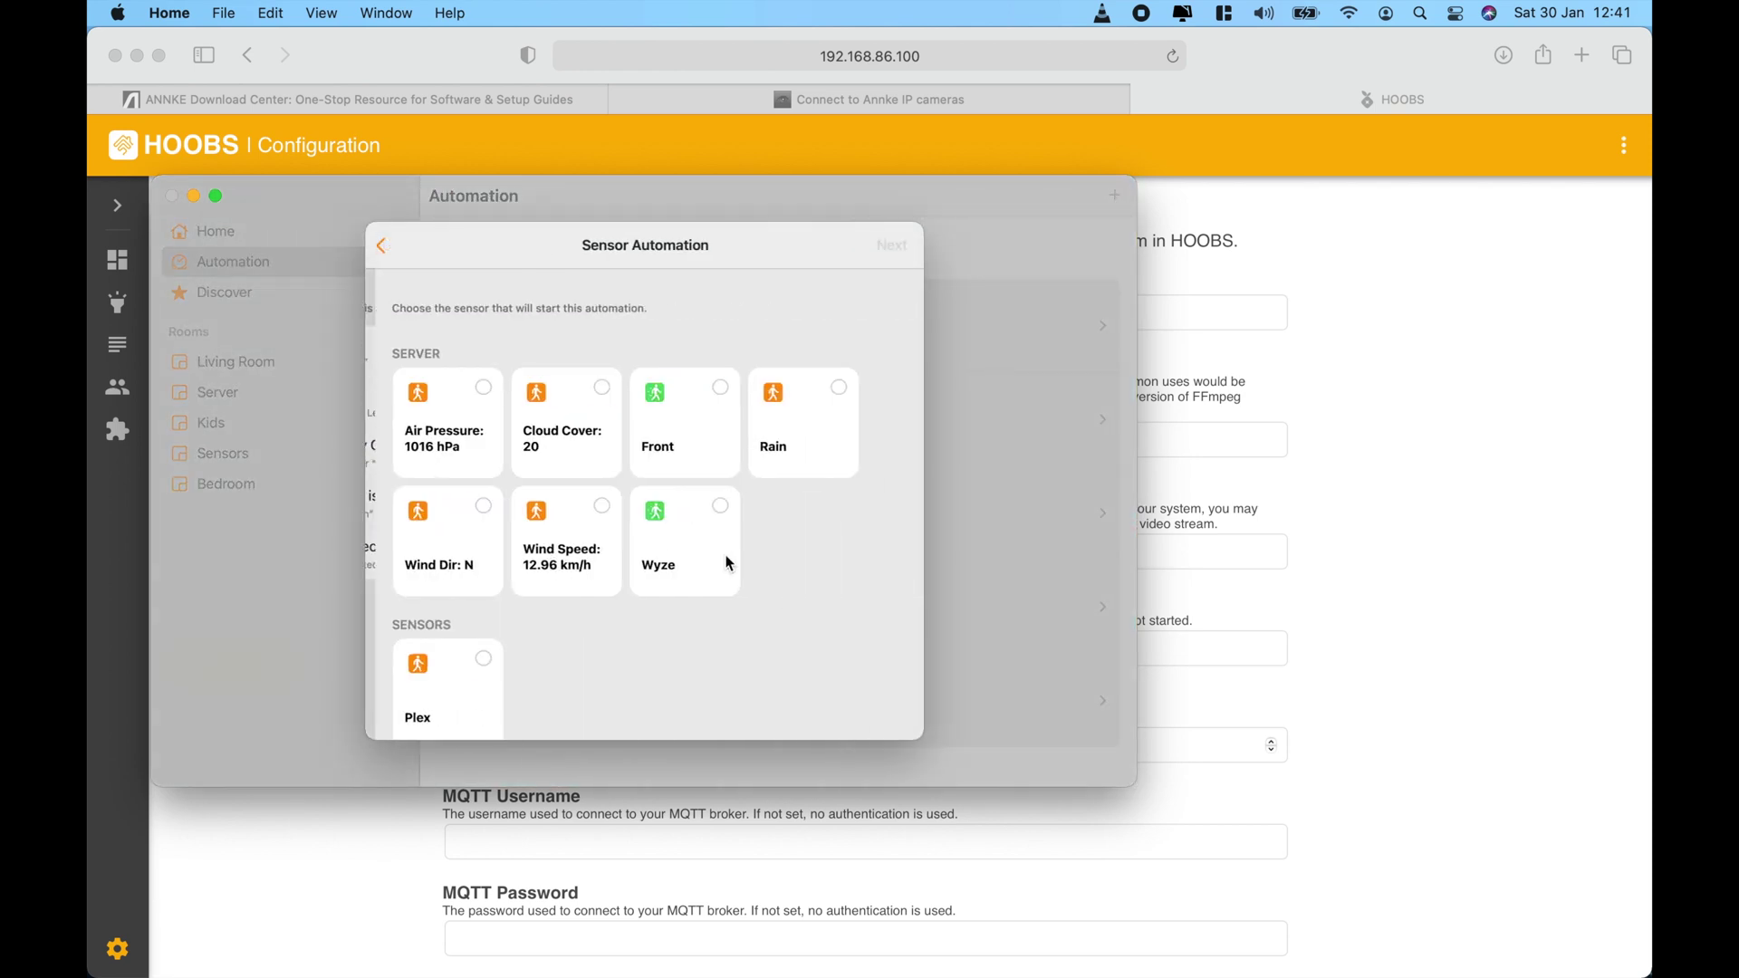
{"action": "left_click", "coordinate": [706, 465]}
{"action": "left_click", "coordinate": [892, 248]}
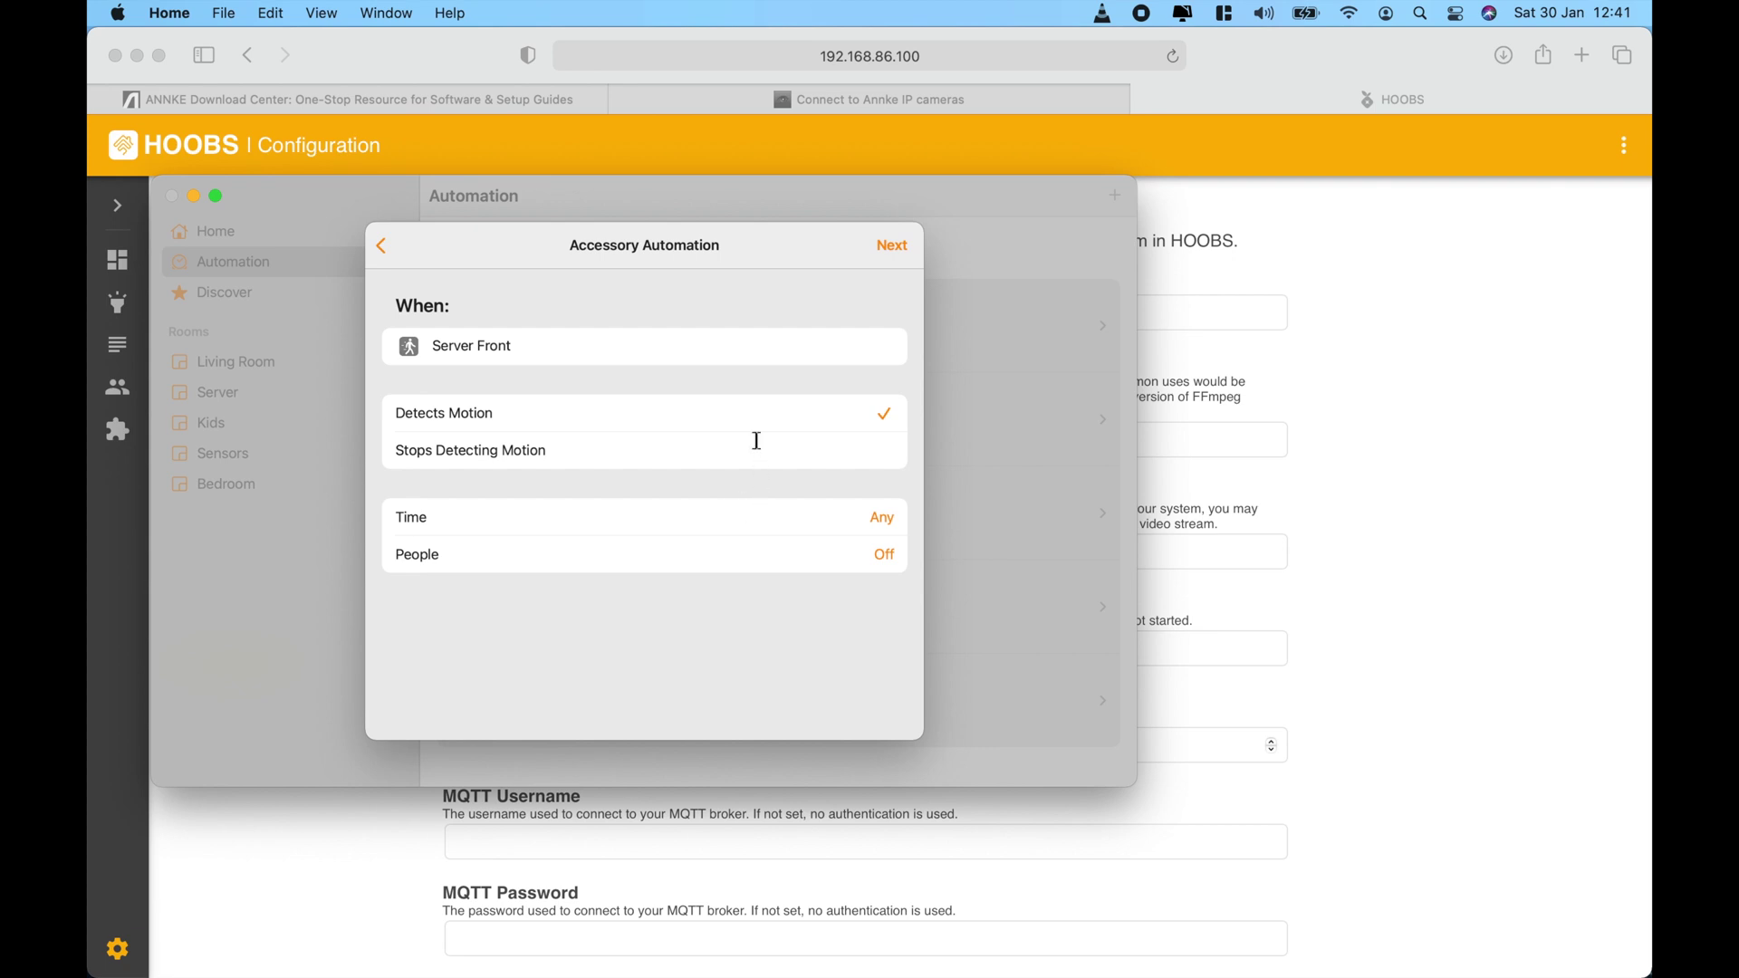
Limit the automation to At night and continue to the scenes and accessories list.
{"action": "left_click", "coordinate": [856, 518]}
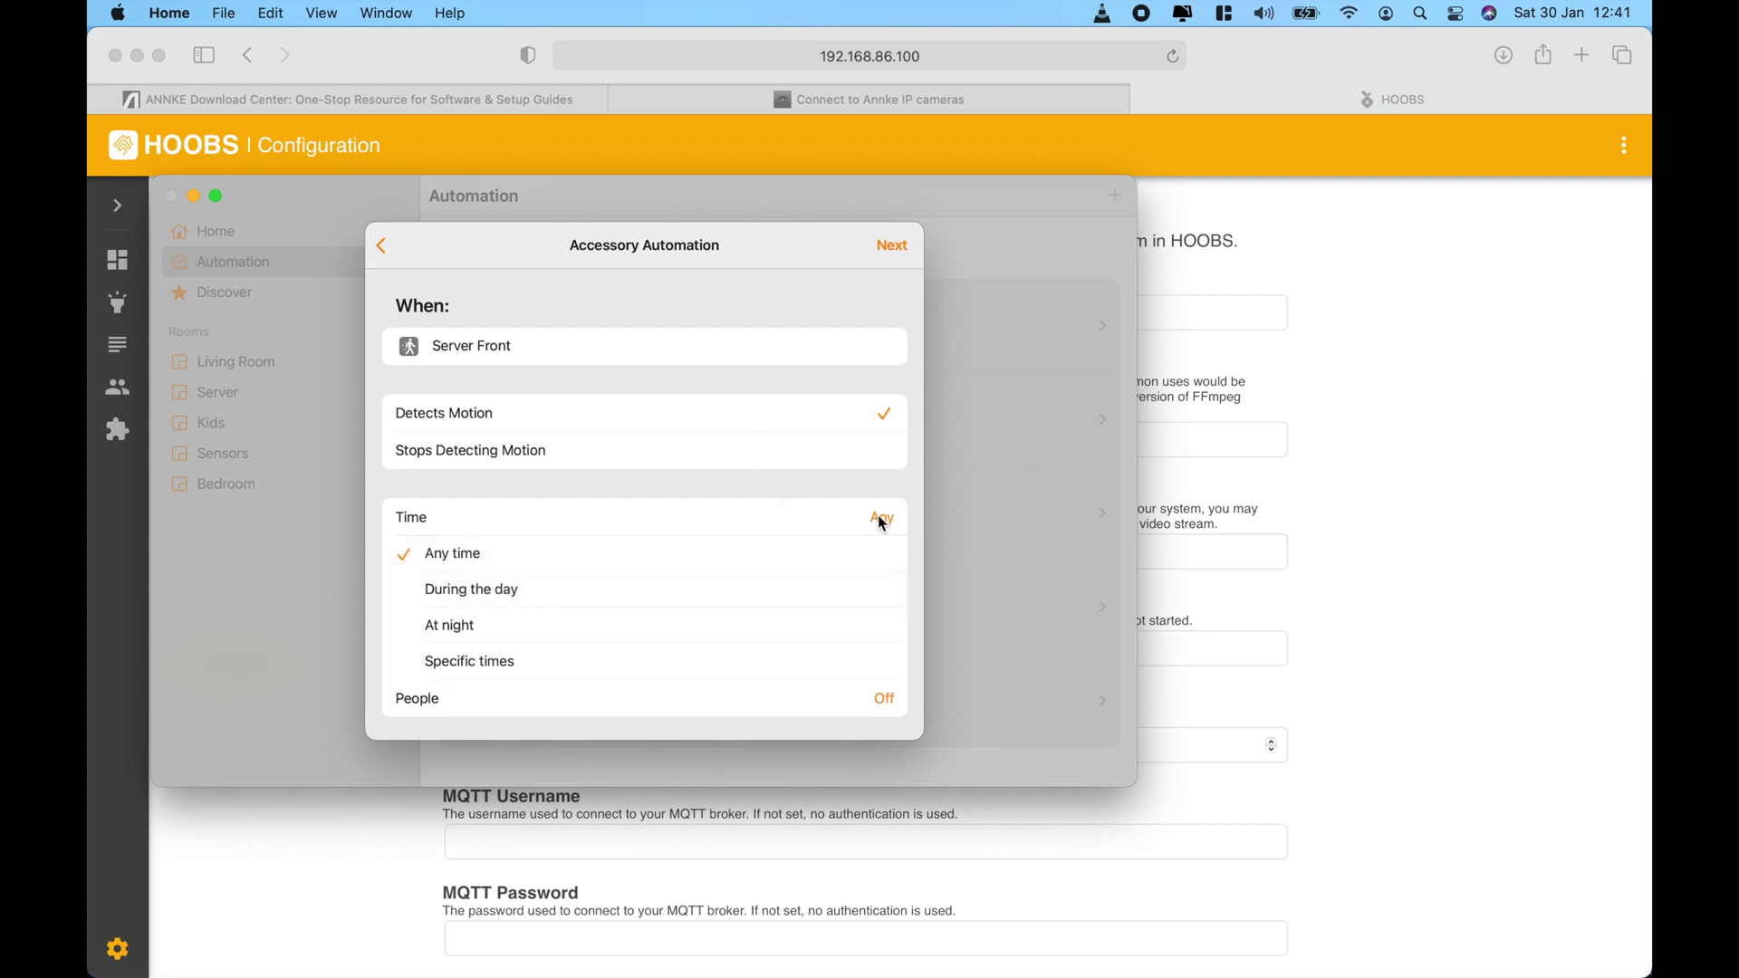
{"action": "left_click", "coordinate": [736, 627]}
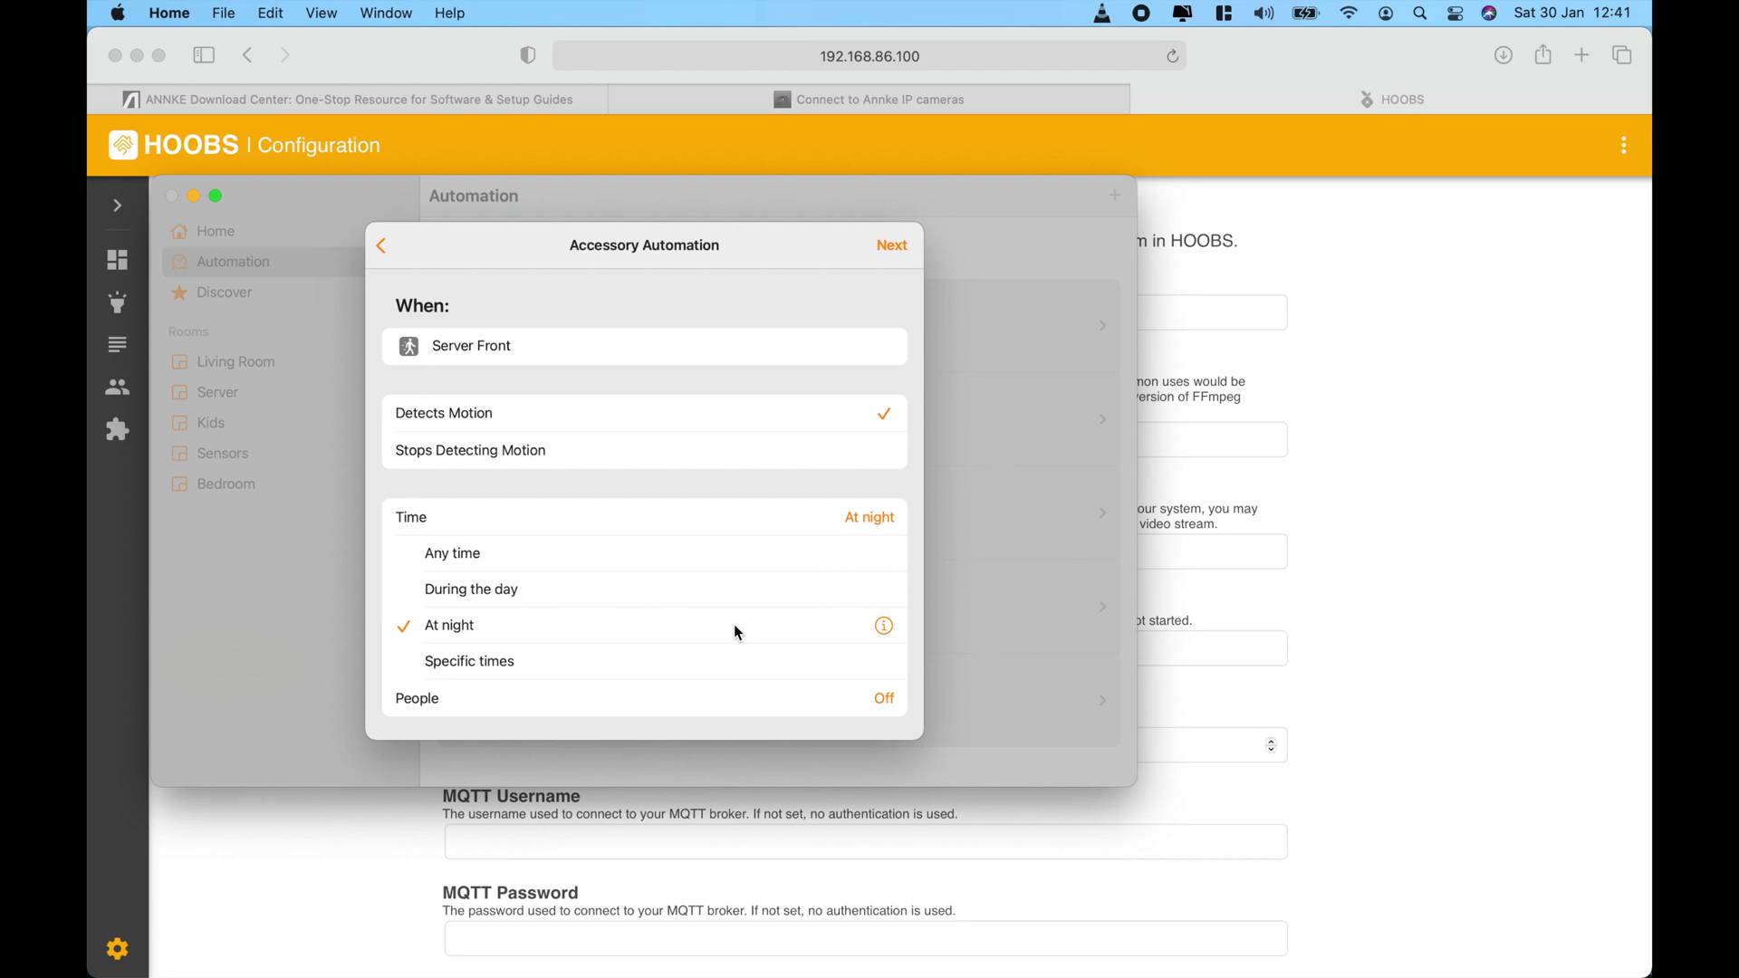
{"action": "left_click", "coordinate": [874, 518]}
{"action": "left_click", "coordinate": [891, 253]}
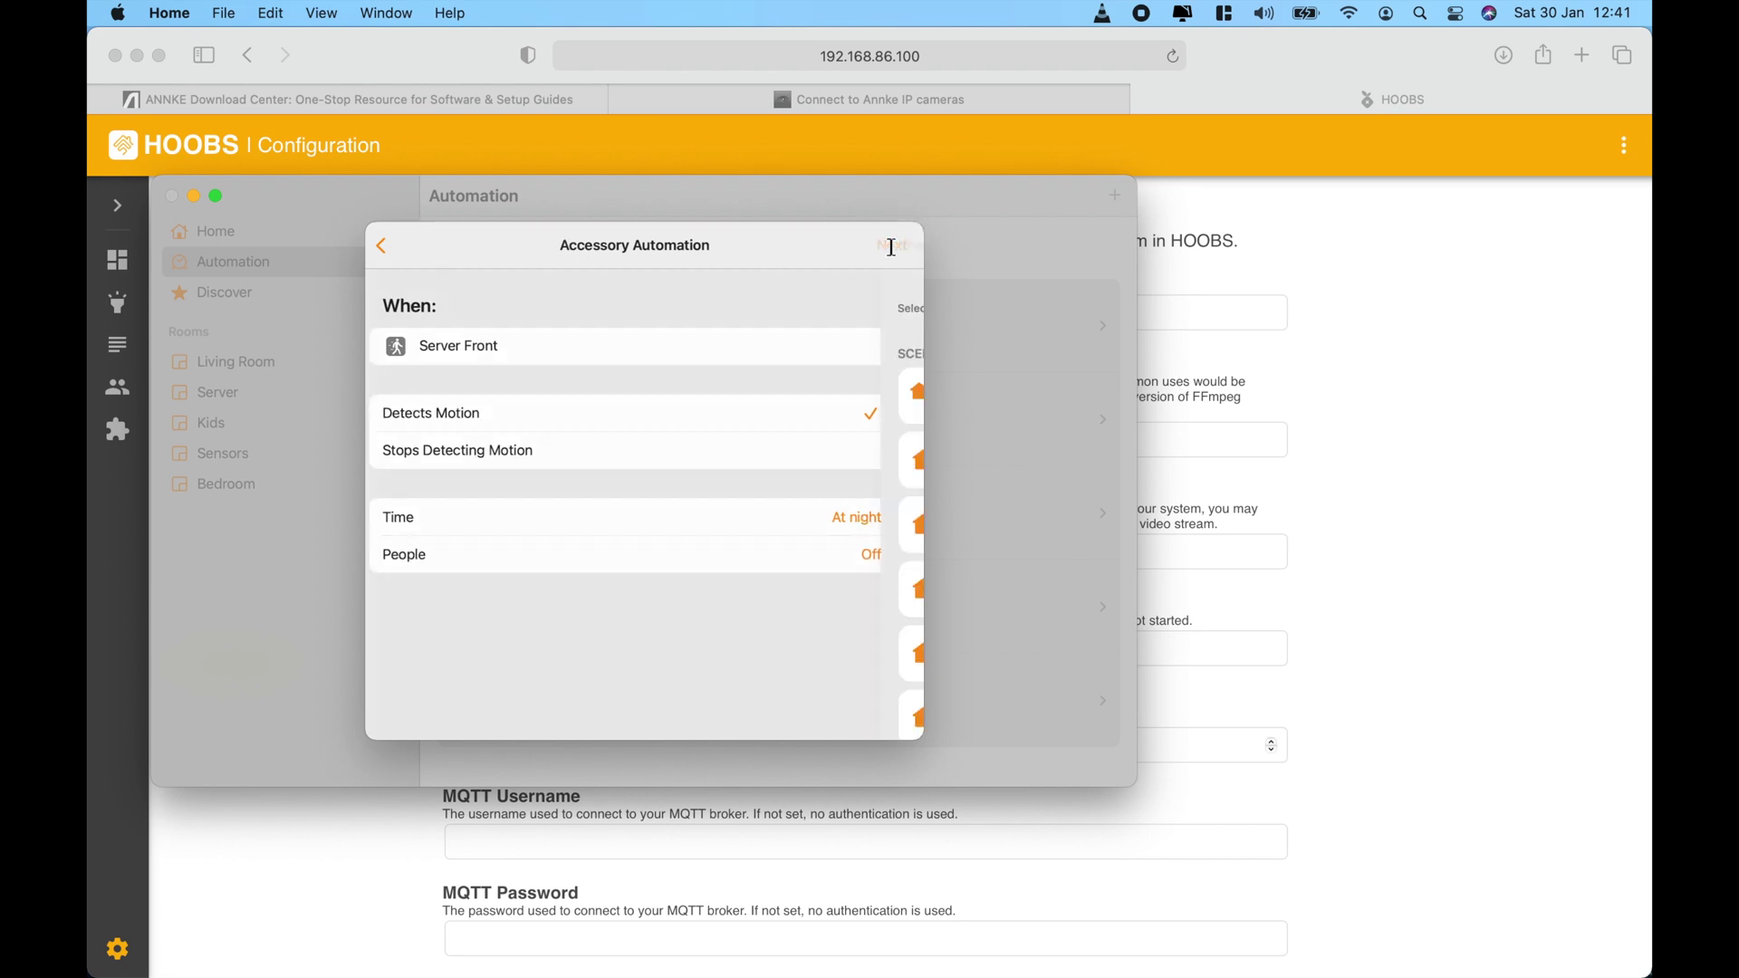
{"action": "scroll", "coordinate": [759, 552], "scroll_direction": "down", "scroll_amount": 3}
{"action": "scroll", "coordinate": [759, 551], "scroll_direction": "down", "scroll_amount": 15}
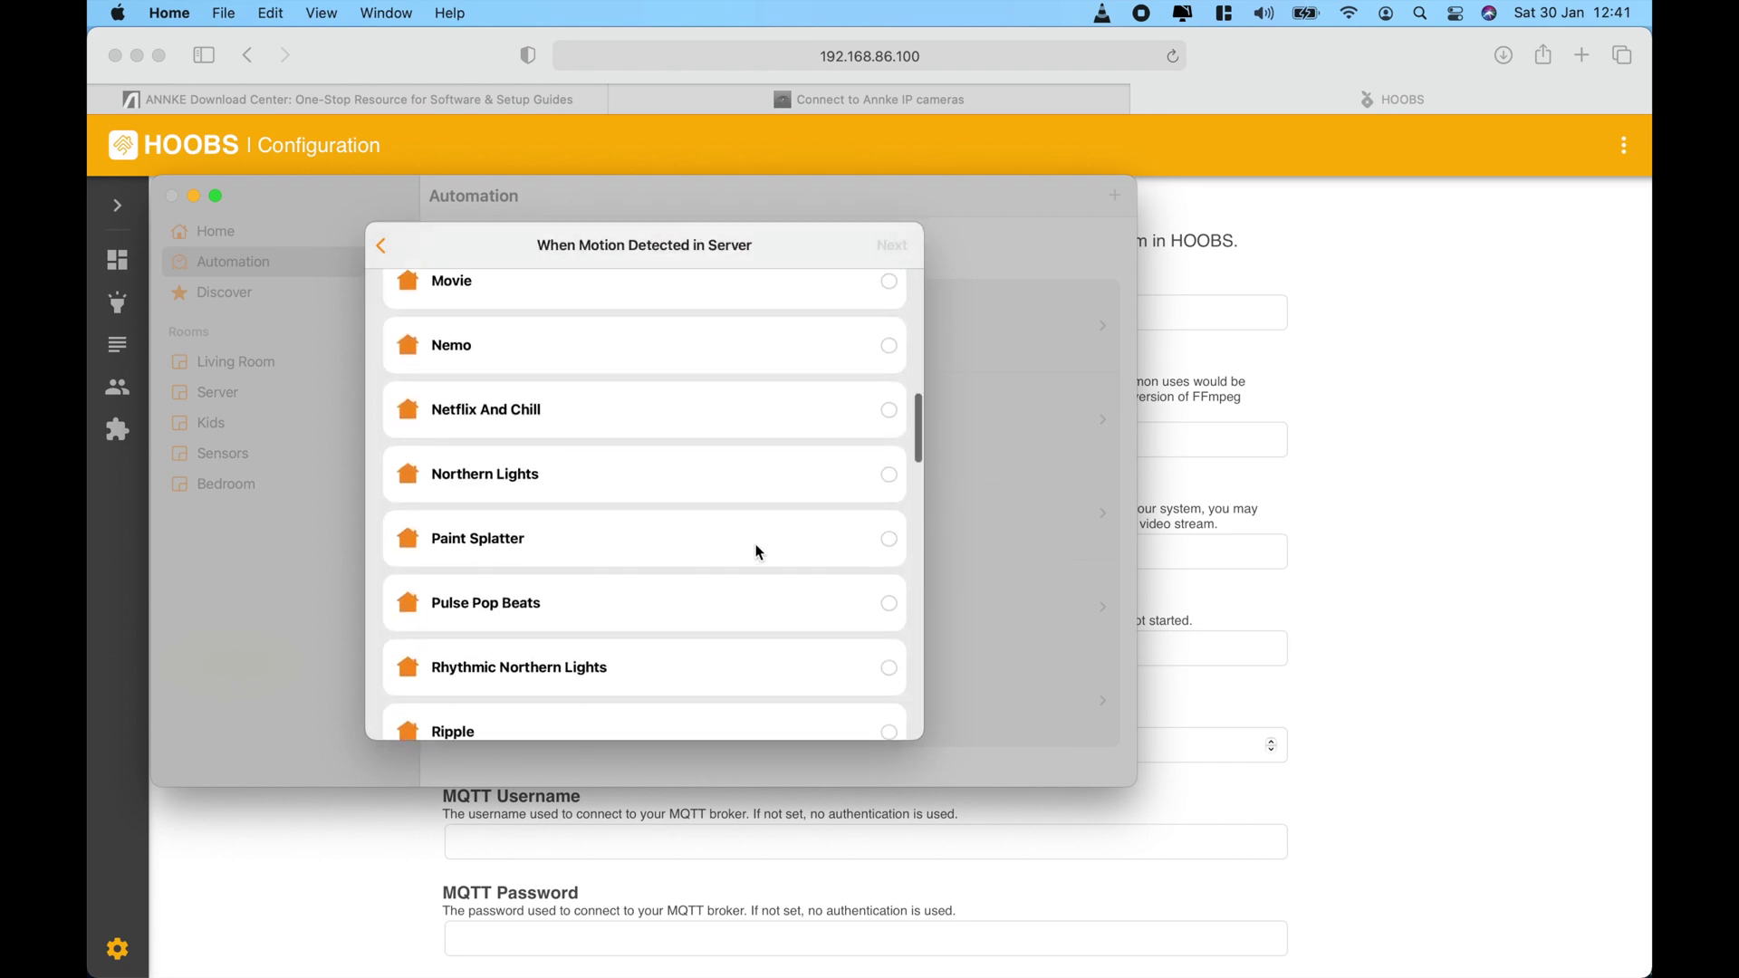
{"action": "scroll", "coordinate": [759, 552], "scroll_direction": "up", "scroll_amount": 20}
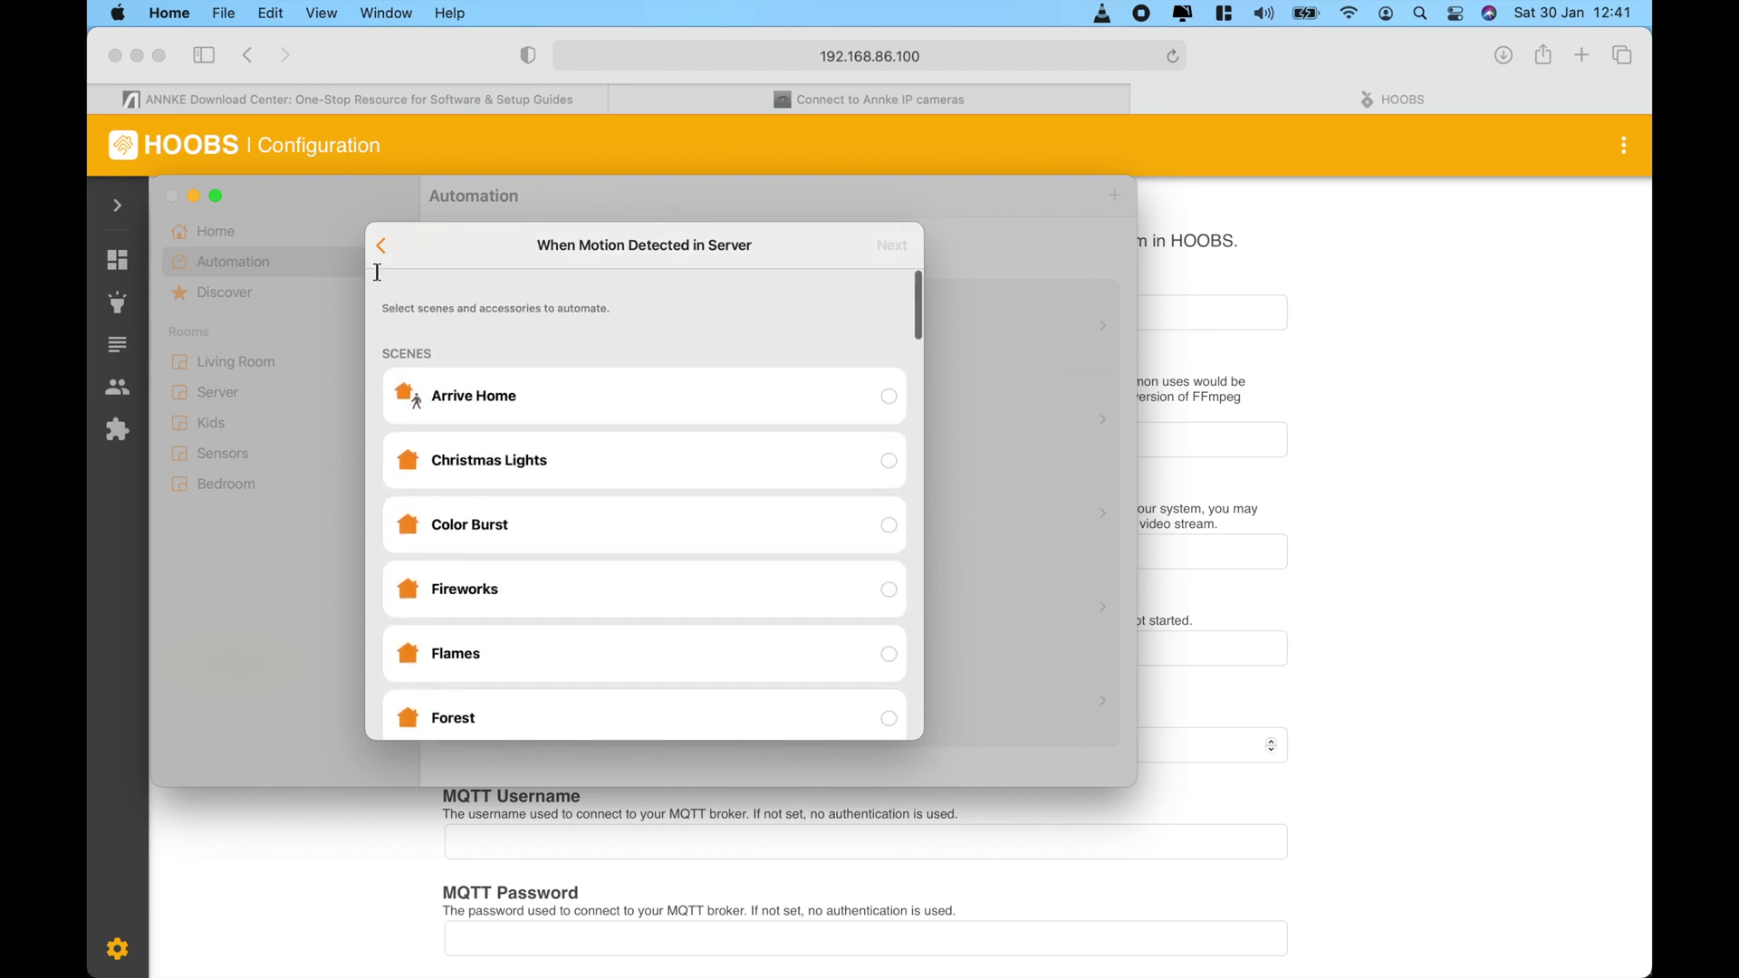